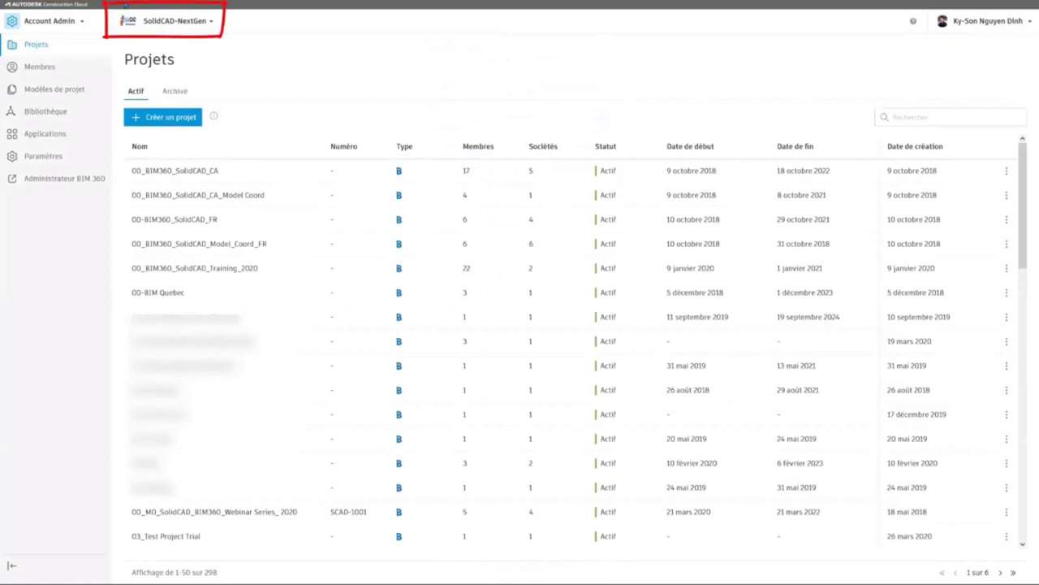
# Step: Switch from SolidCAD-NextGen to the Demonstration-ACC account by searching the account list
pyautogui.press('F11')
pyautogui.press('F11')
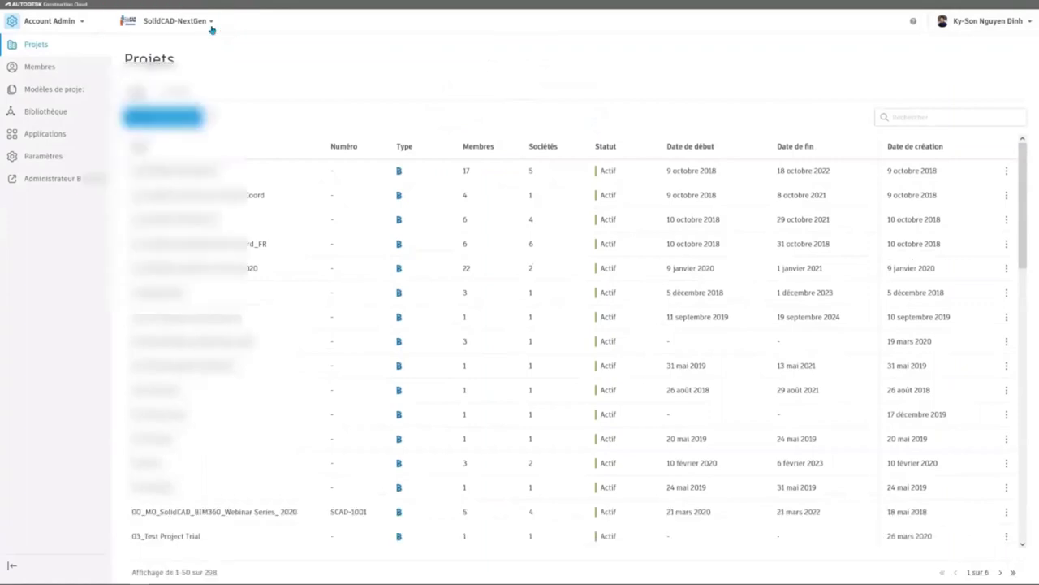
pyautogui.click(212, 29)
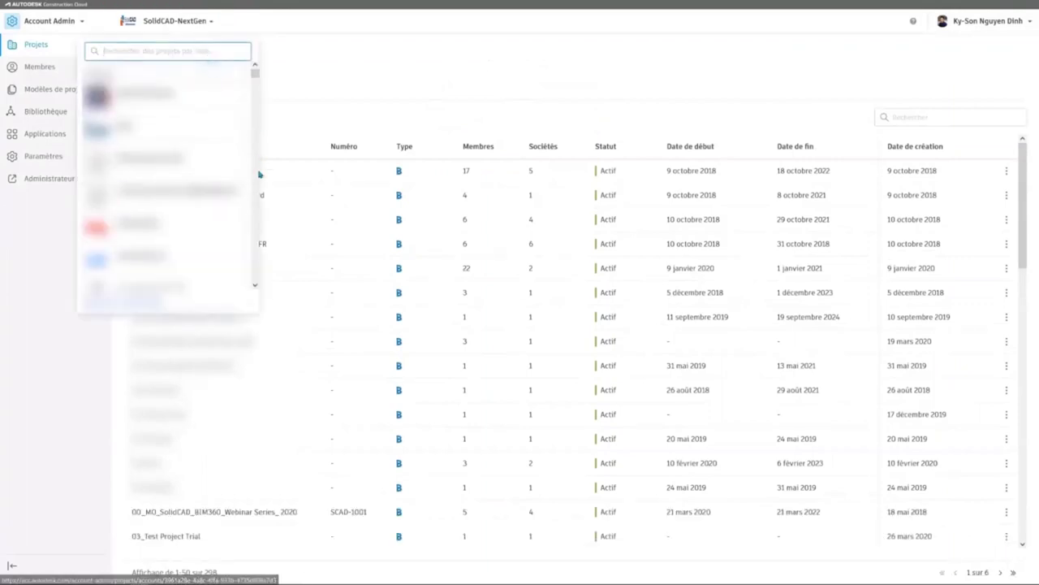
pyautogui.moveTo(255, 287); pyautogui.dragTo(255, 284)
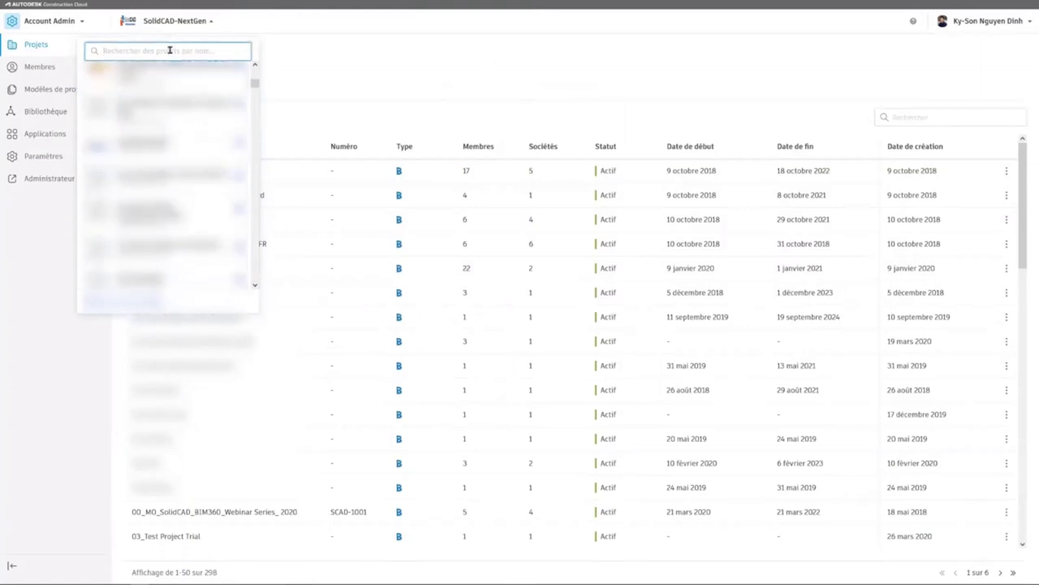
pyautogui.write('ecole')
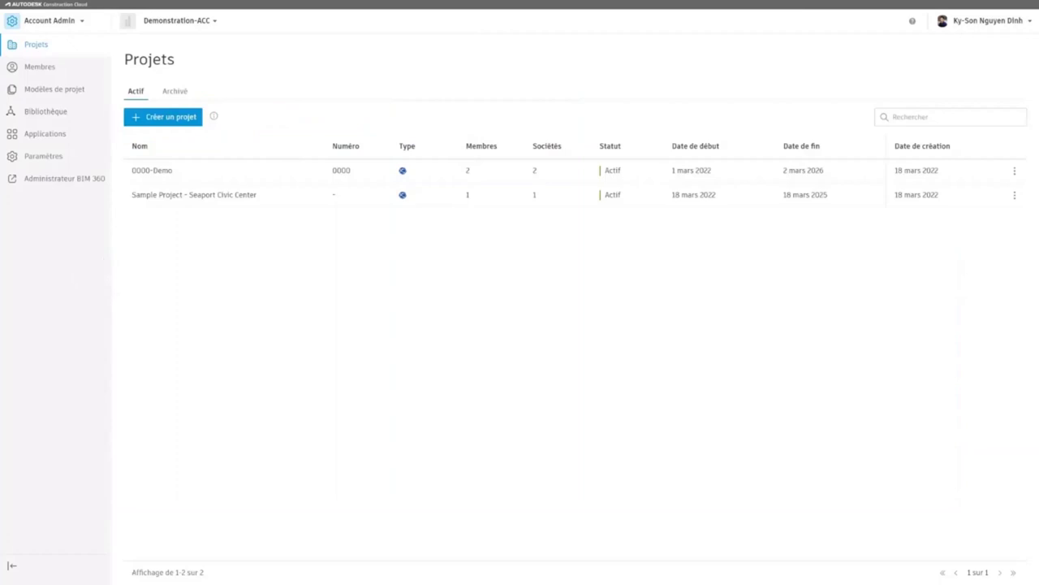
# Step: Start a new project named 'XX00-Pojet ACC' with project number XX00
pyautogui.click(162, 116)
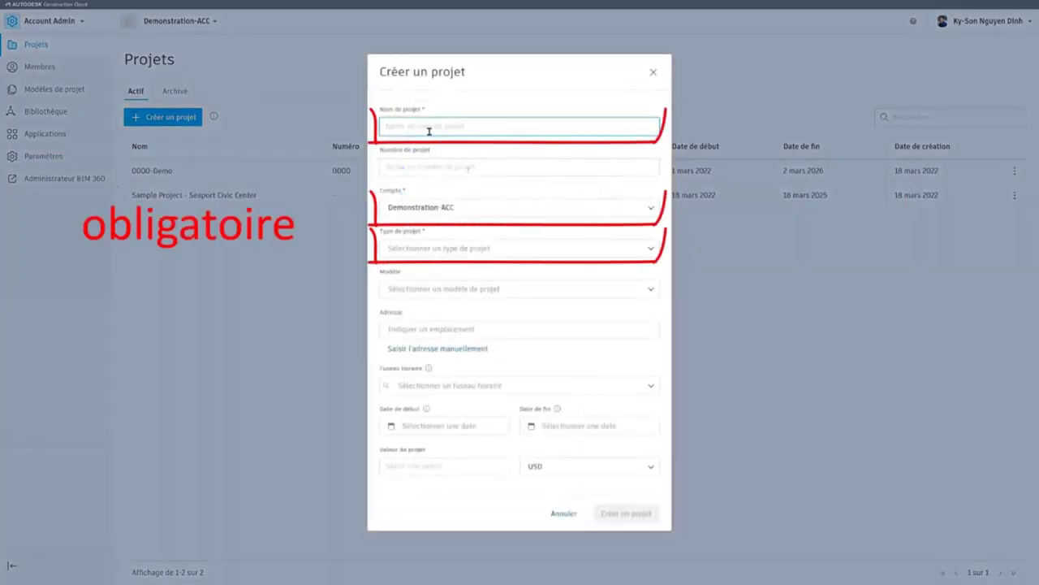
pyautogui.write('XX')
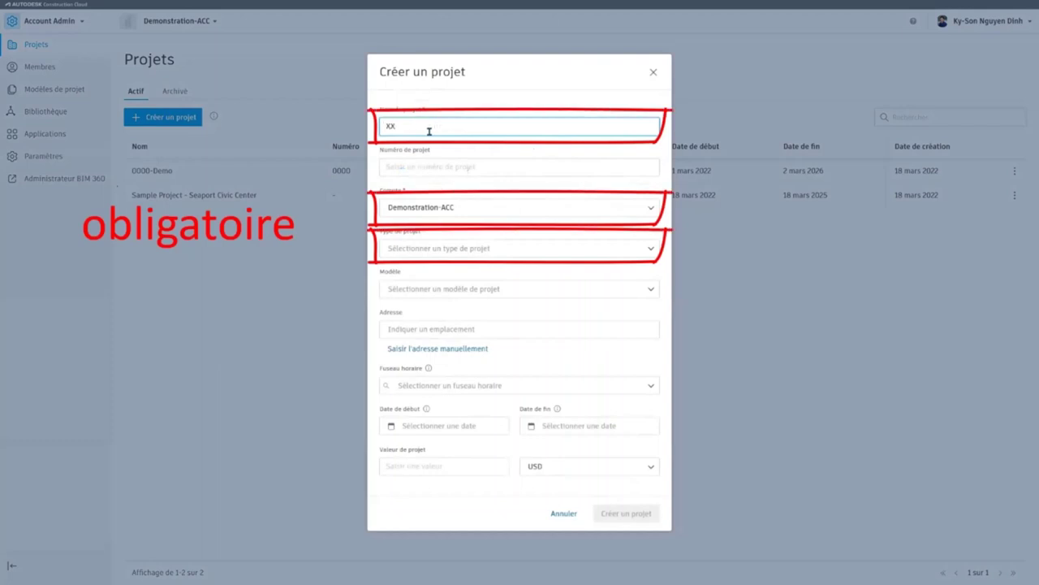
pyautogui.write('00-')
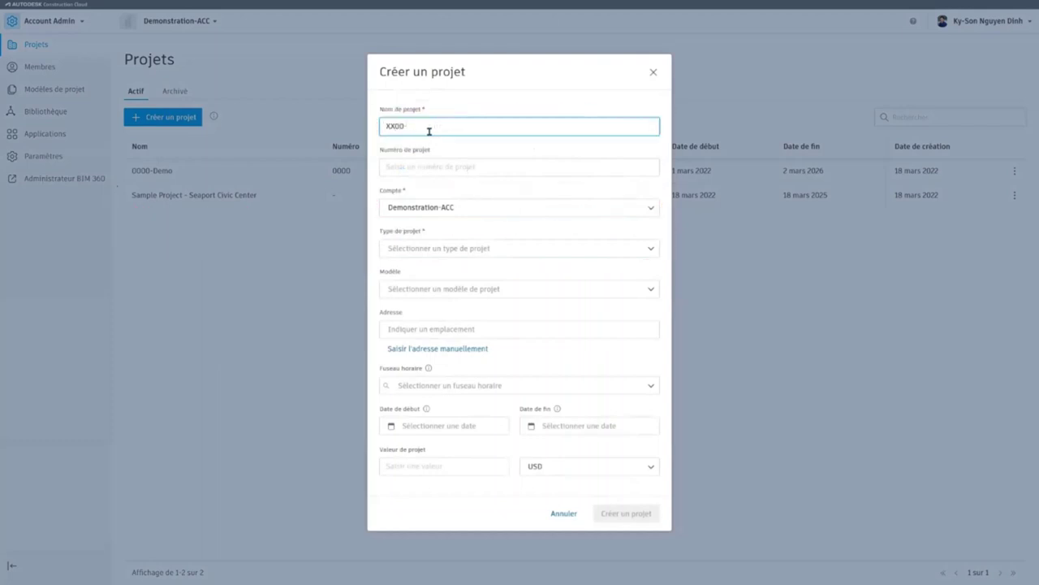
pyautogui.write('Pojet ACC')
pyautogui.click(424, 161)
pyautogui.write('XX00')
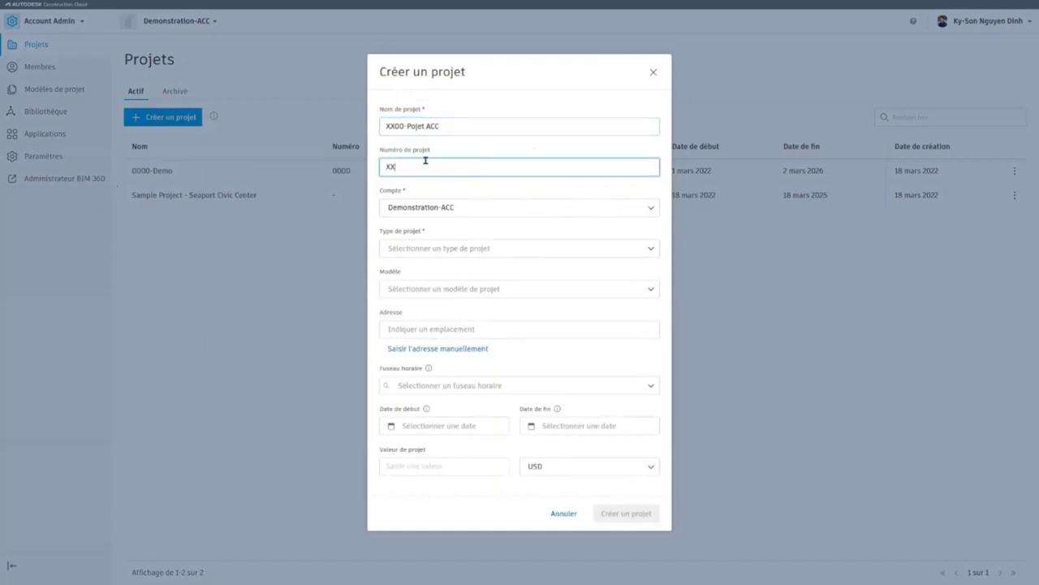
# Step: Keep Demonstration-ACC as the account and set the project type to Projet de formation
pyautogui.click(573, 209)
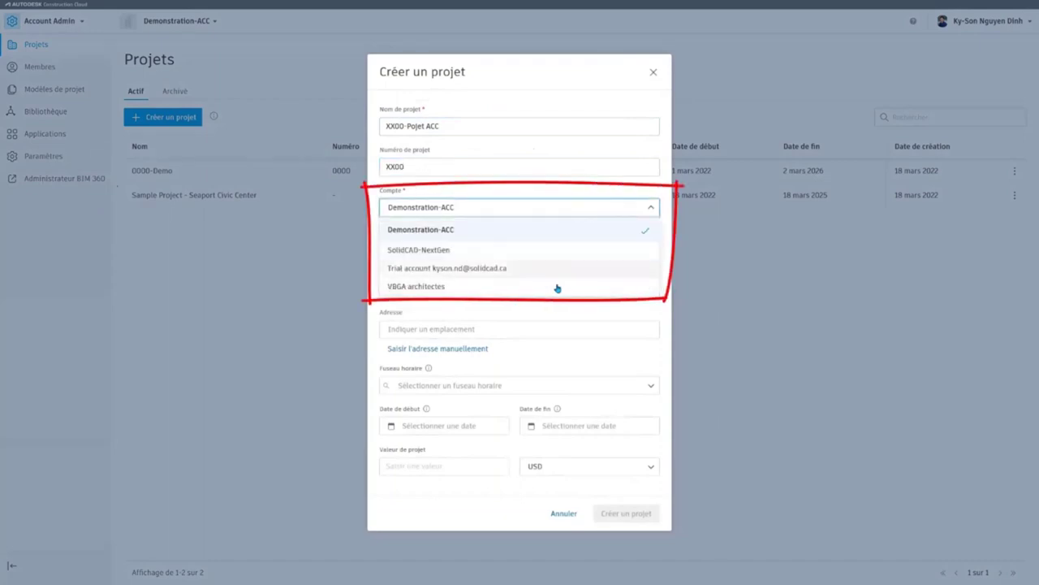
pyautogui.click(413, 233)
pyautogui.click(455, 251)
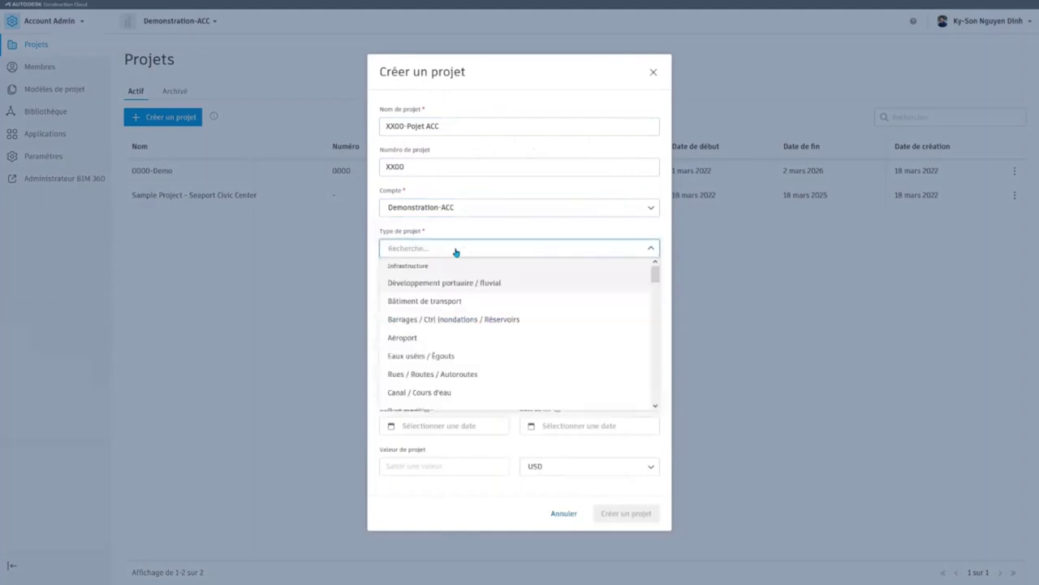
pyautogui.write('form')
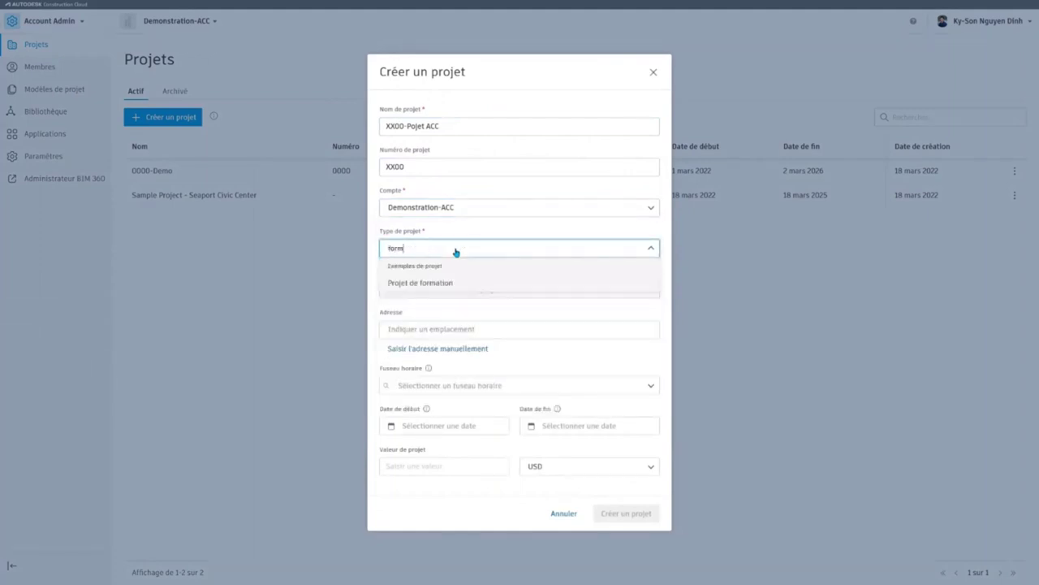
pyautogui.click(449, 283)
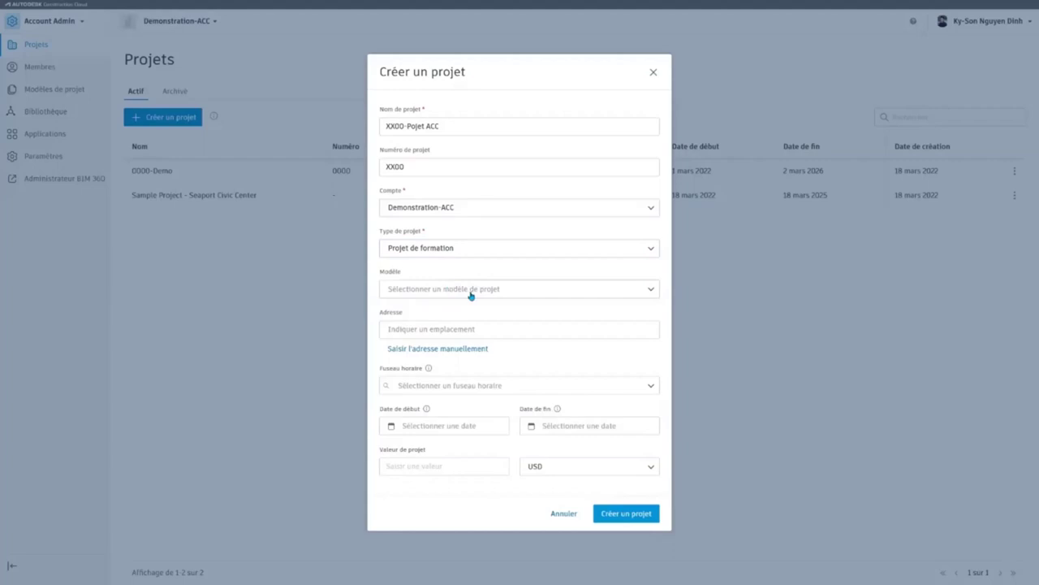
pyautogui.click(471, 292)
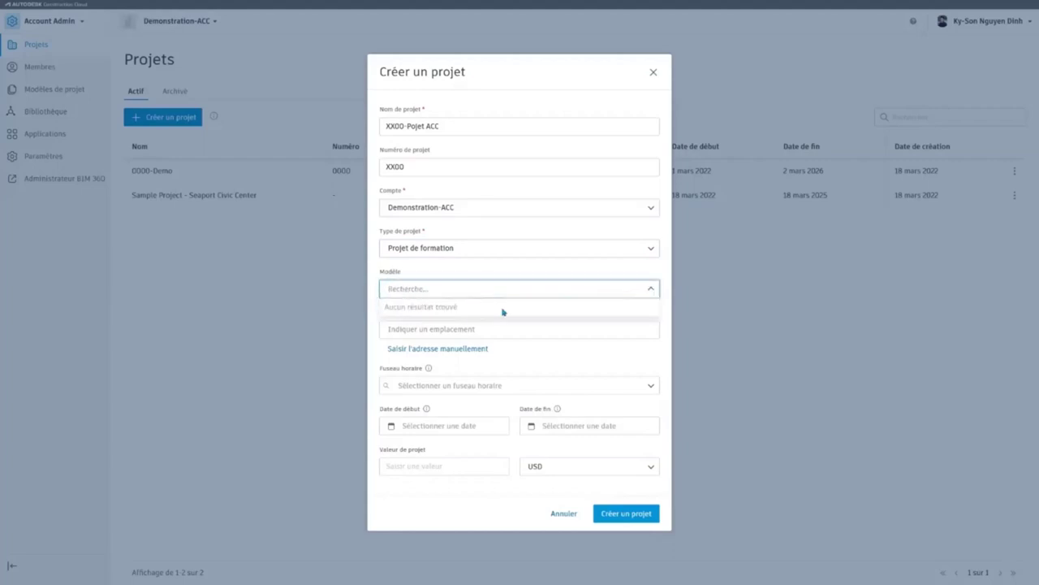
# Step: Leave the template empty, enter the project's street address, and set the Eastern (GMT-05:00) time zone
pyautogui.click(432, 269)
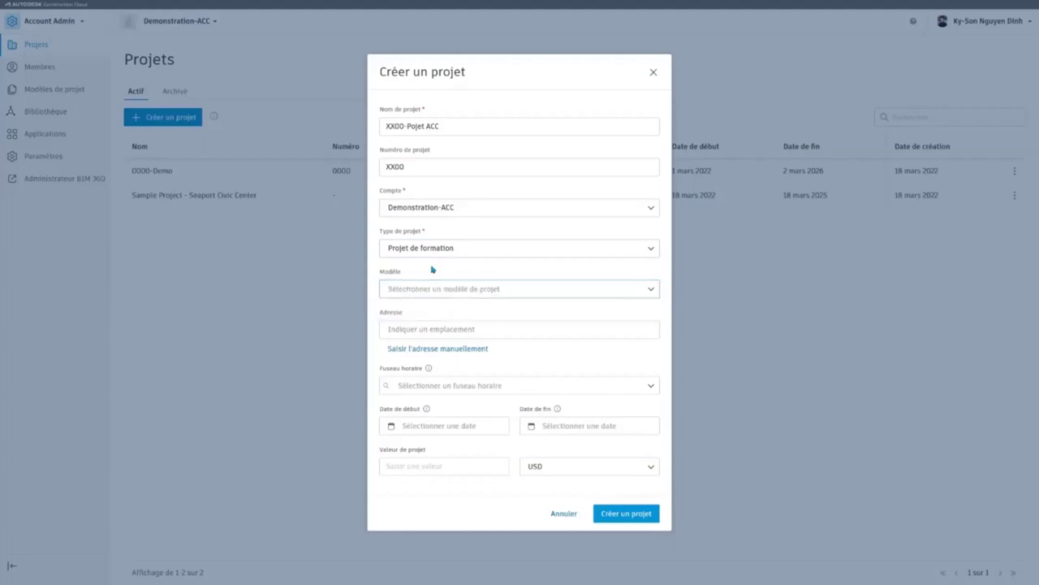
pyautogui.click(431, 330)
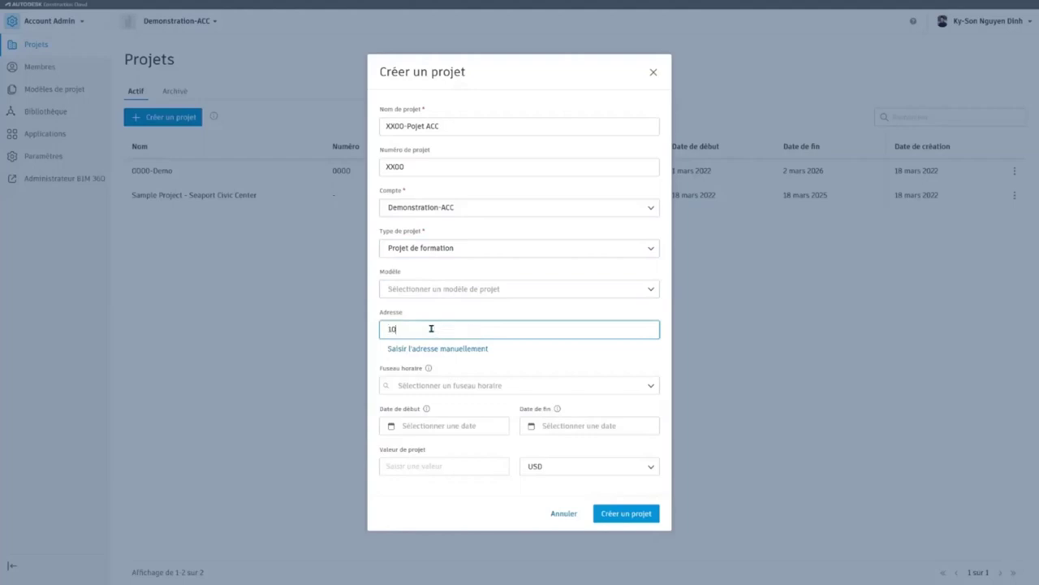
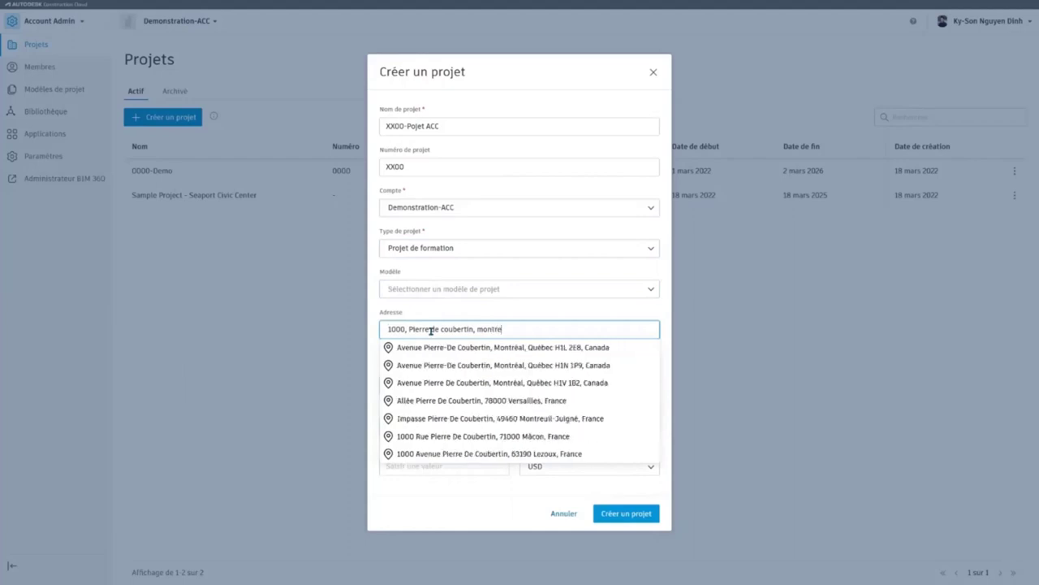
pyautogui.click(431, 347)
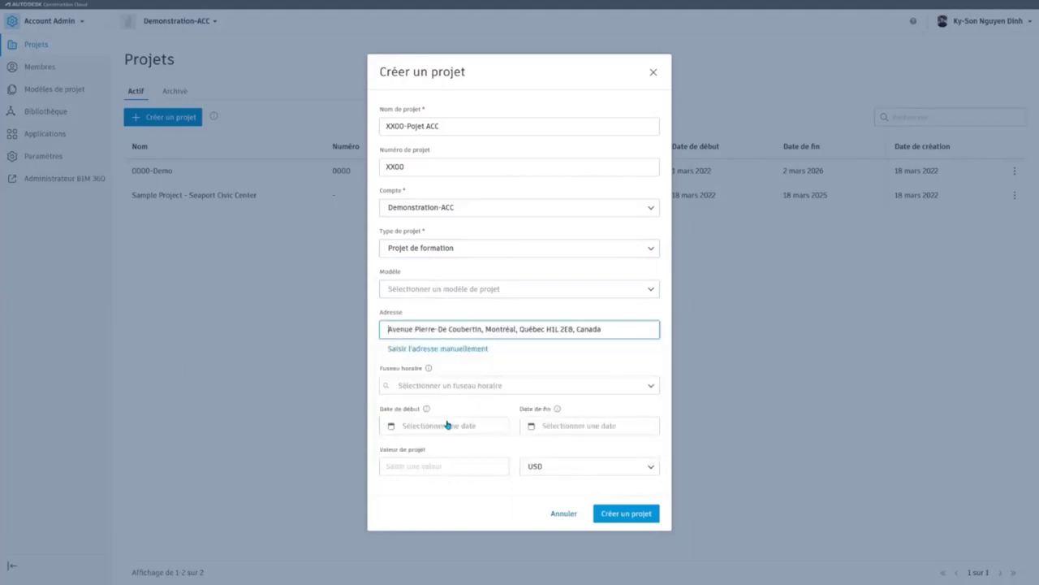
pyautogui.click(461, 388)
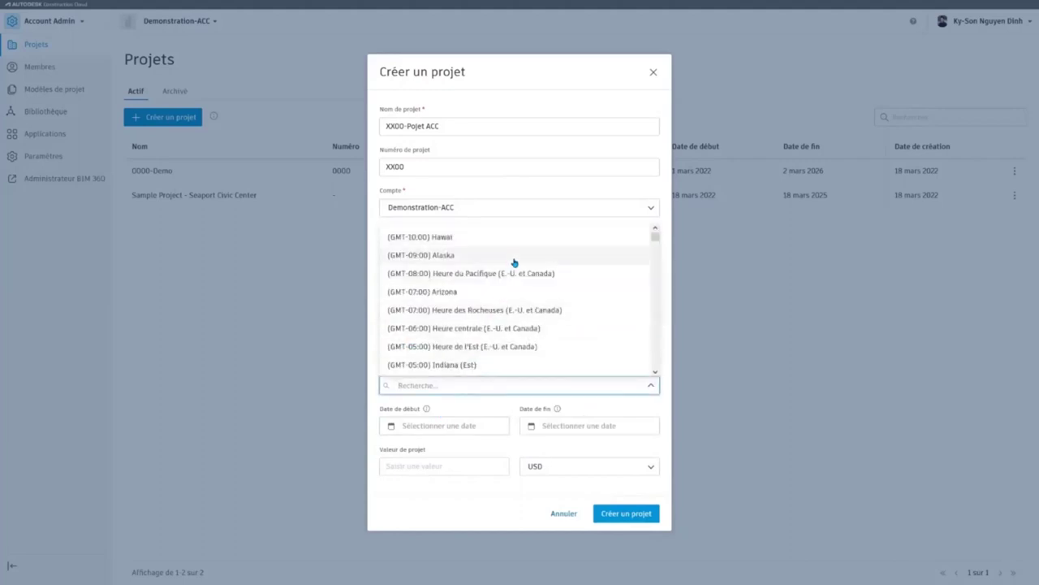
pyautogui.click(520, 346)
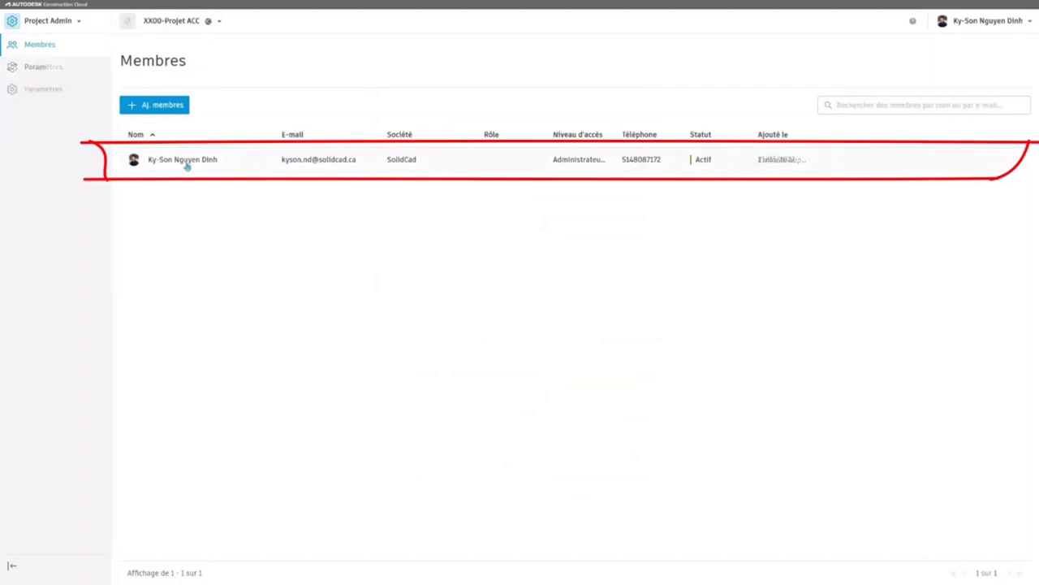
# Step: Enable Docs, Design Collaboration, Model Coordination, Takeoff, Build and Cost Management for the project administrator
pyautogui.click(211, 164)
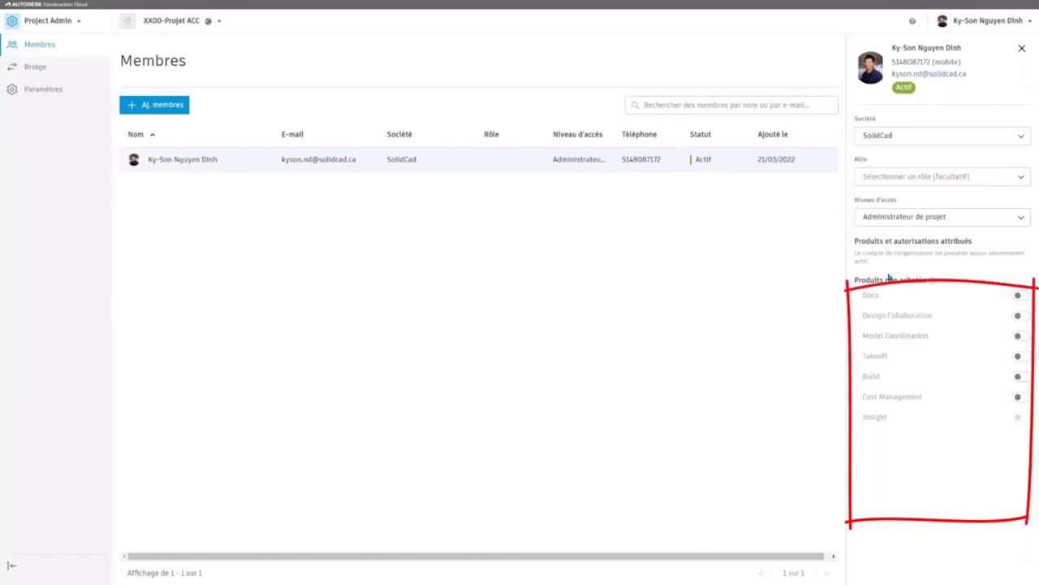
pyautogui.click(1018, 298)
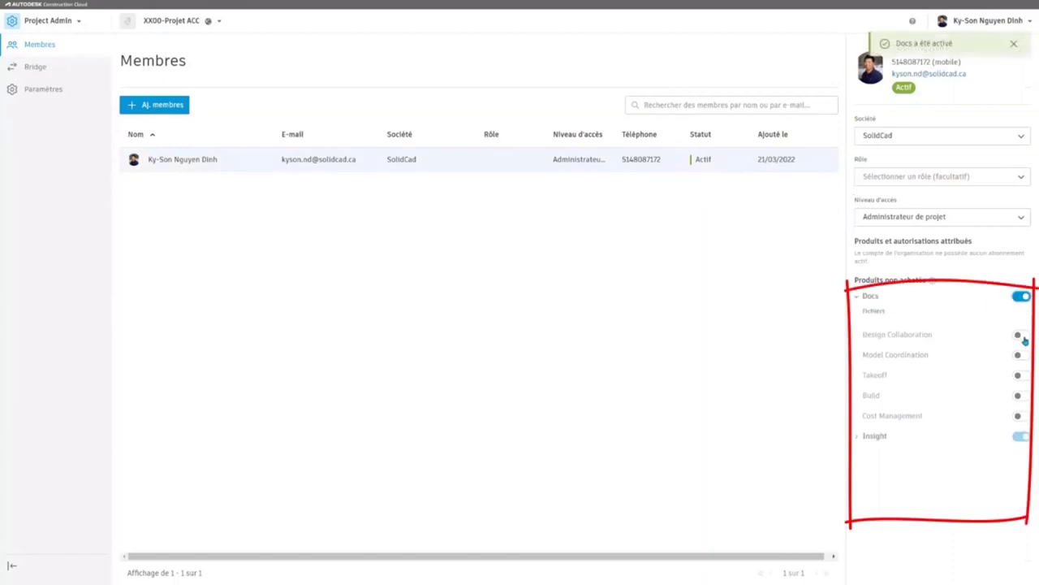
pyautogui.click(1024, 341)
pyautogui.click(1019, 368)
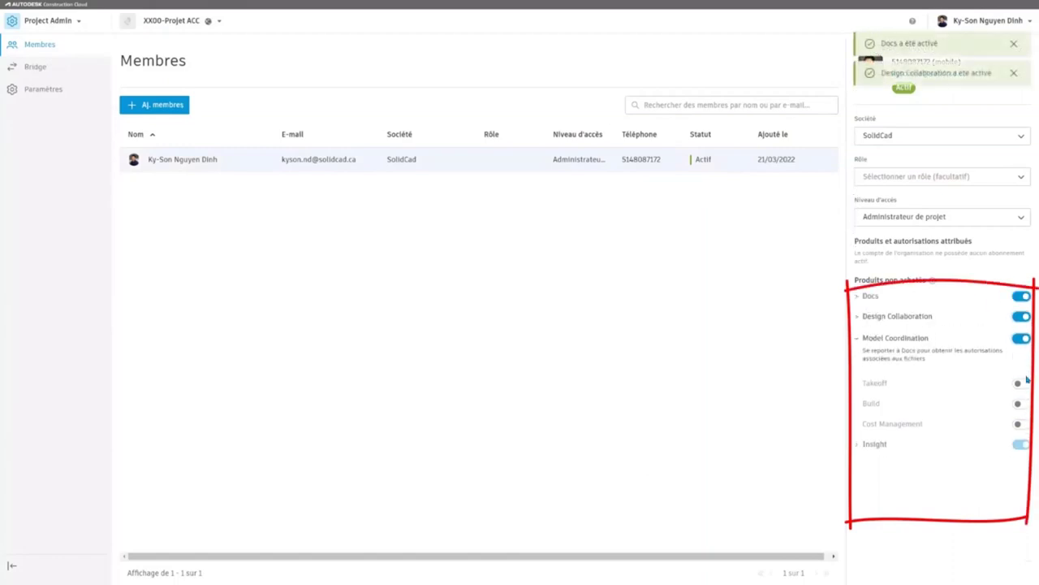
pyautogui.click(1020, 382)
pyautogui.click(1021, 403)
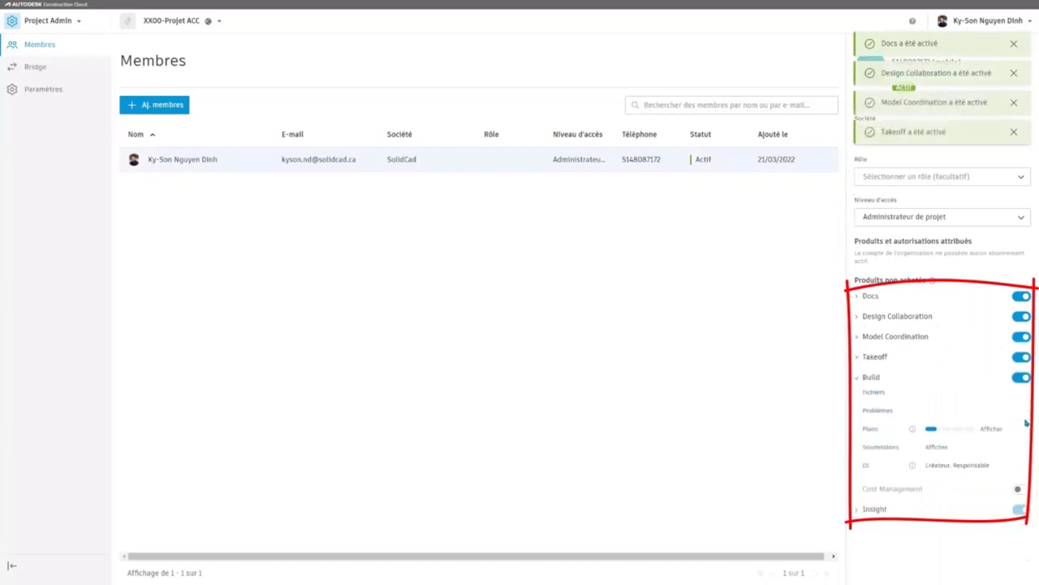
pyautogui.click(1017, 489)
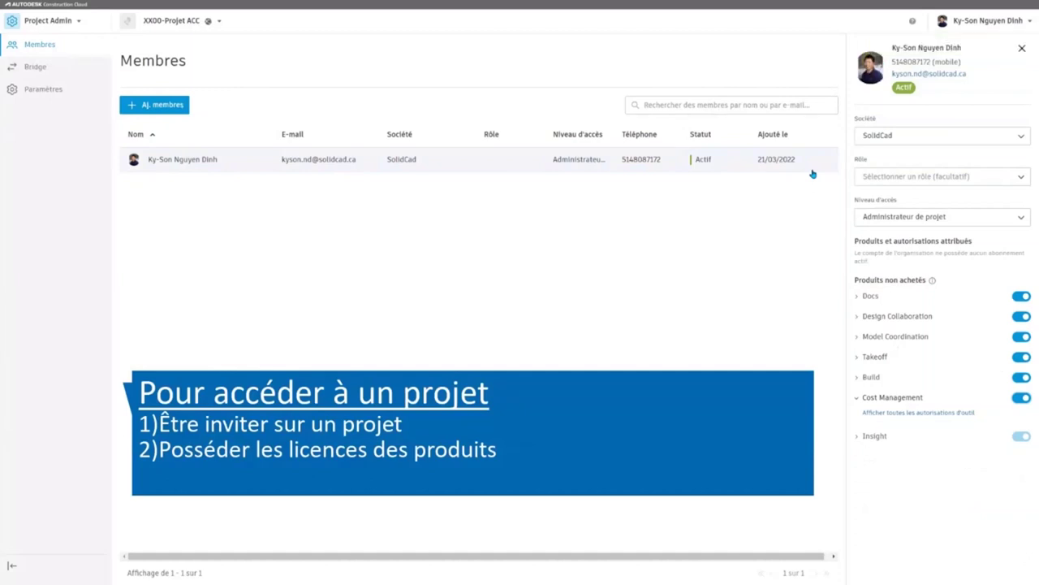
pyautogui.click(1022, 50)
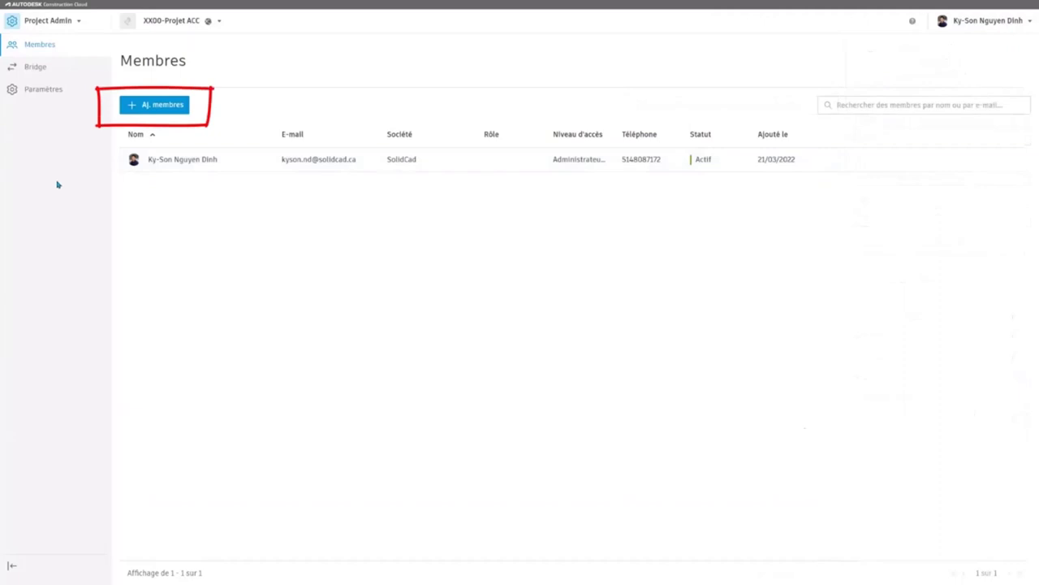
# Step: Add an invitee by pasting their e-mail, keeping the company and role from Account Admin
pyautogui.click(161, 109)
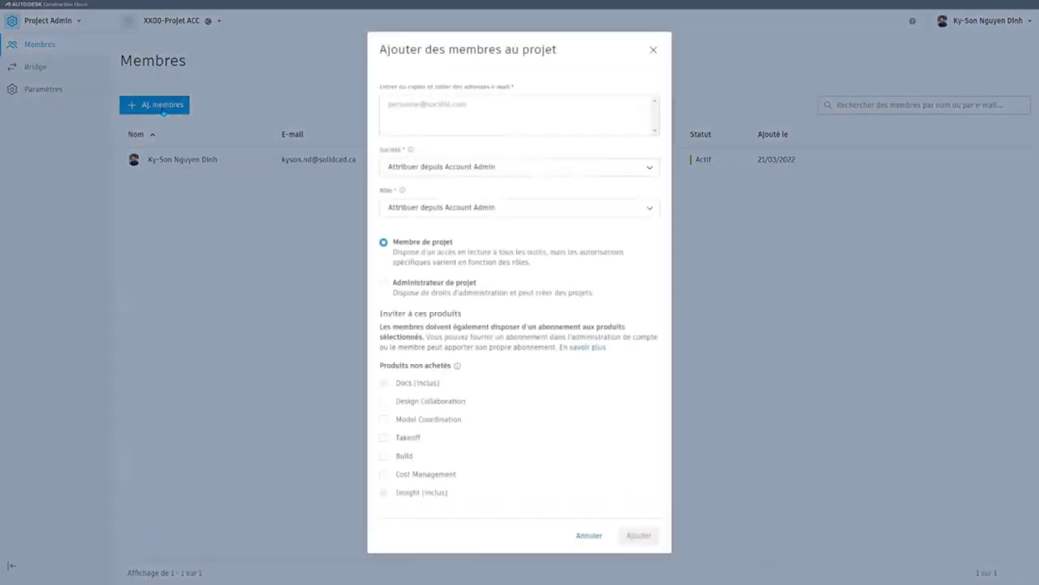
pyautogui.click(496, 104)
pyautogui.hotkey('ctrl', 'v')
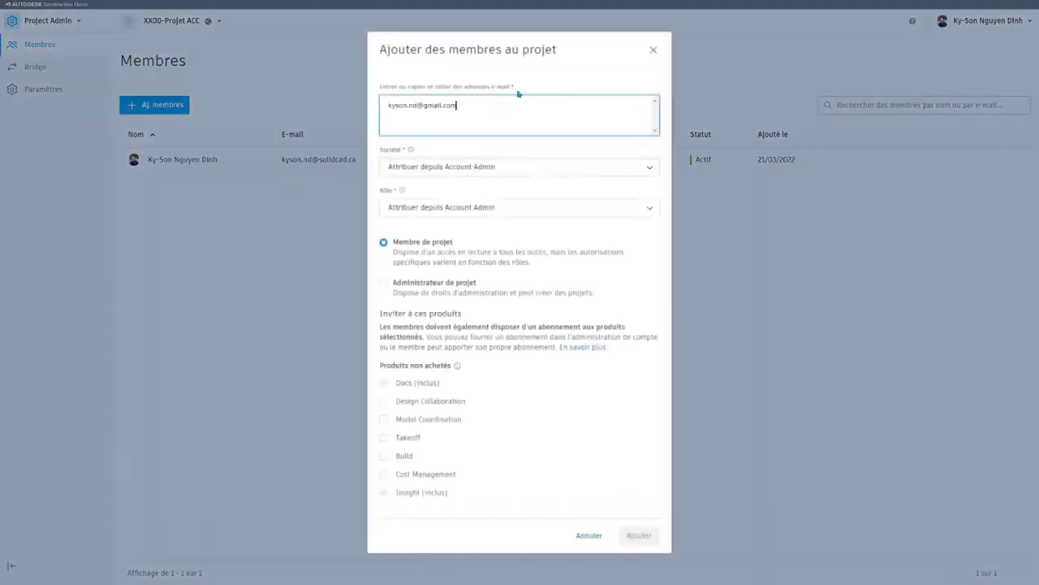
pyautogui.click(546, 77)
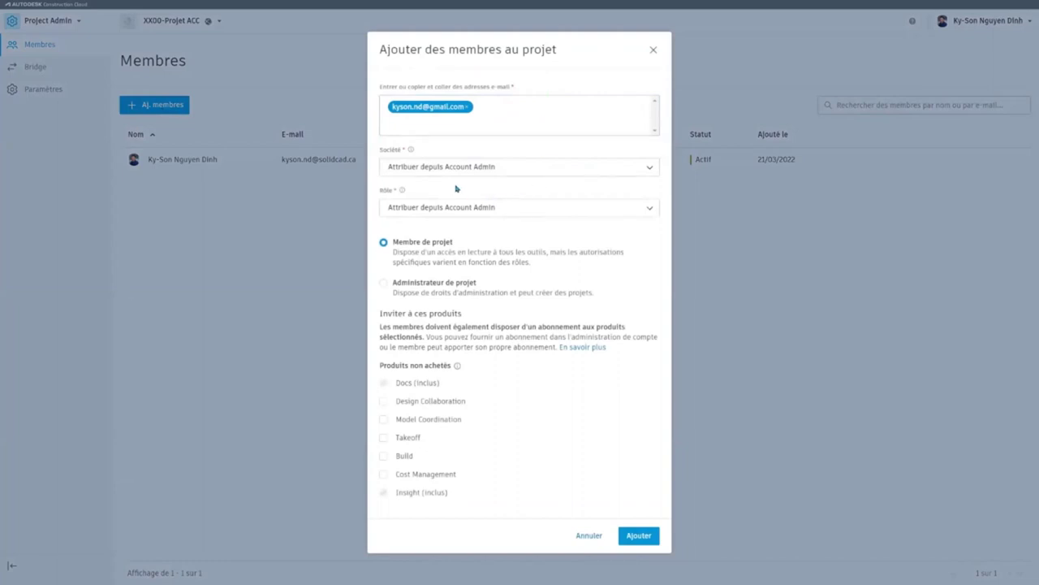
pyautogui.click(539, 174)
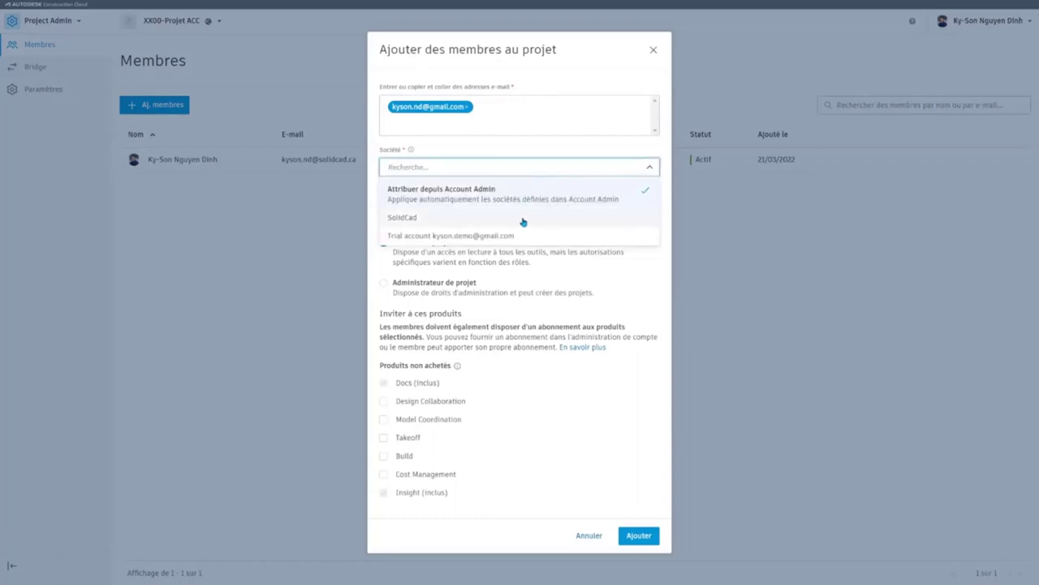
pyautogui.click(529, 149)
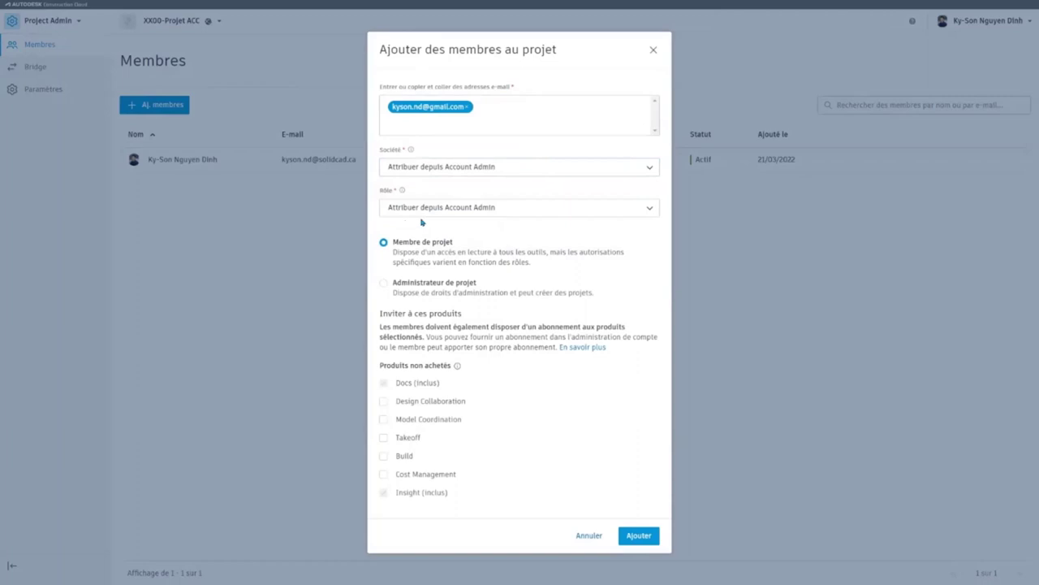
pyautogui.click(486, 210)
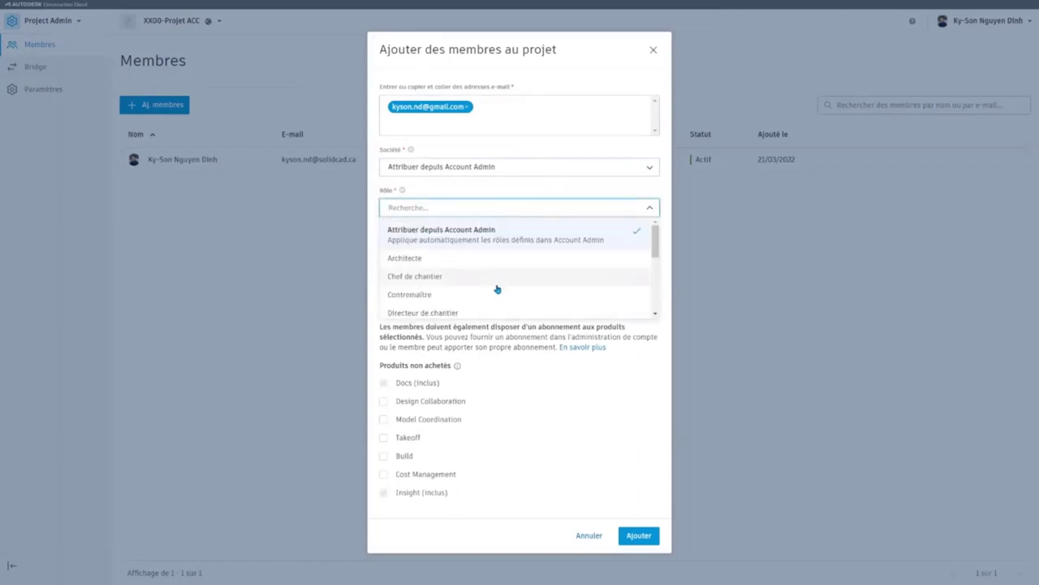
pyautogui.scroll(-5, 544, 266)
pyautogui.scroll(5, 544, 267)
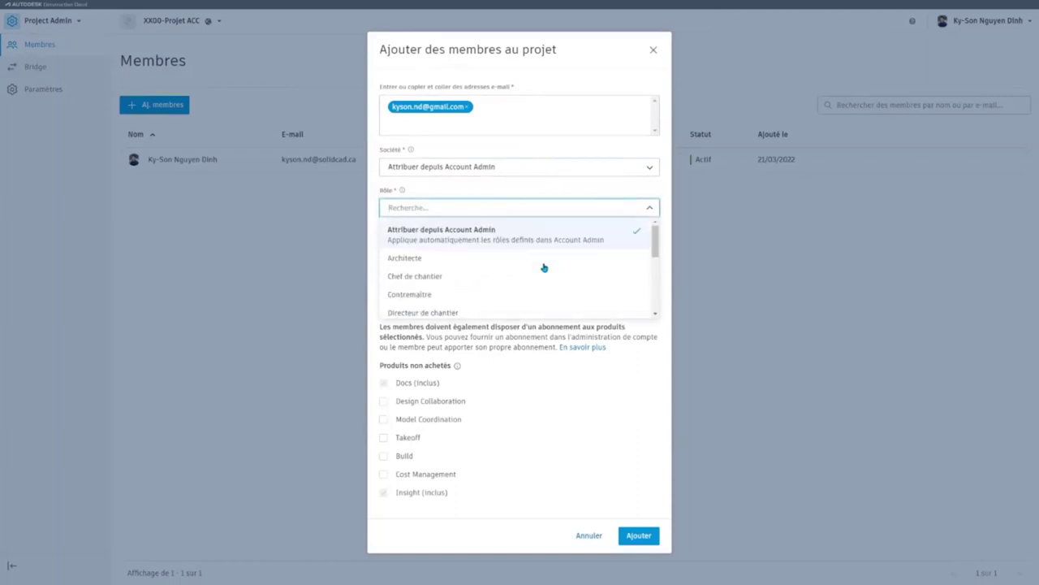
pyautogui.click(502, 194)
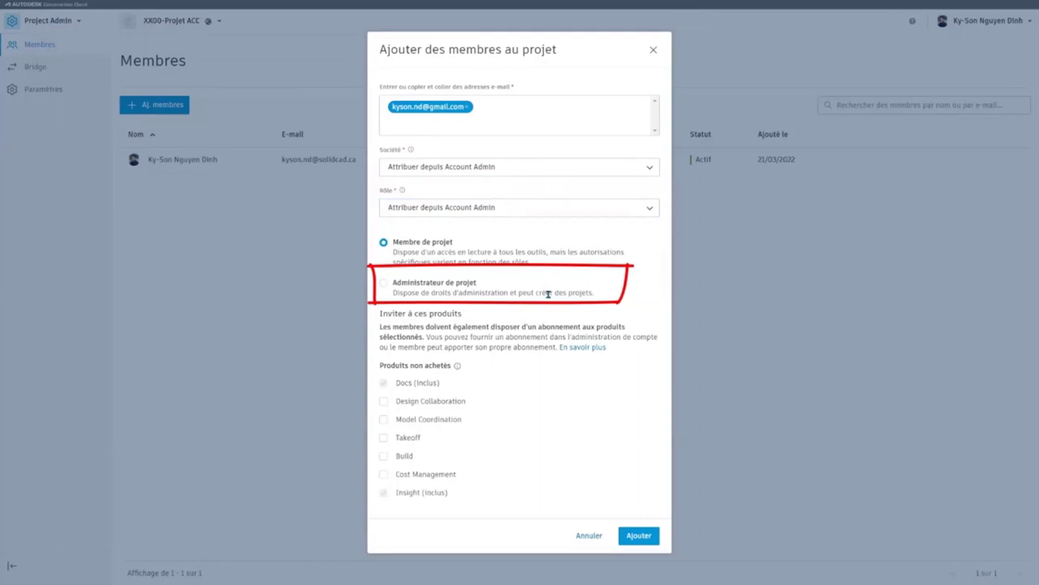
# Step: Give the invitee Administrateur de projet access with Design Collaboration, Model Coordination, Takeoff, Build and Cost Management
pyautogui.click(385, 286)
pyautogui.click(383, 403)
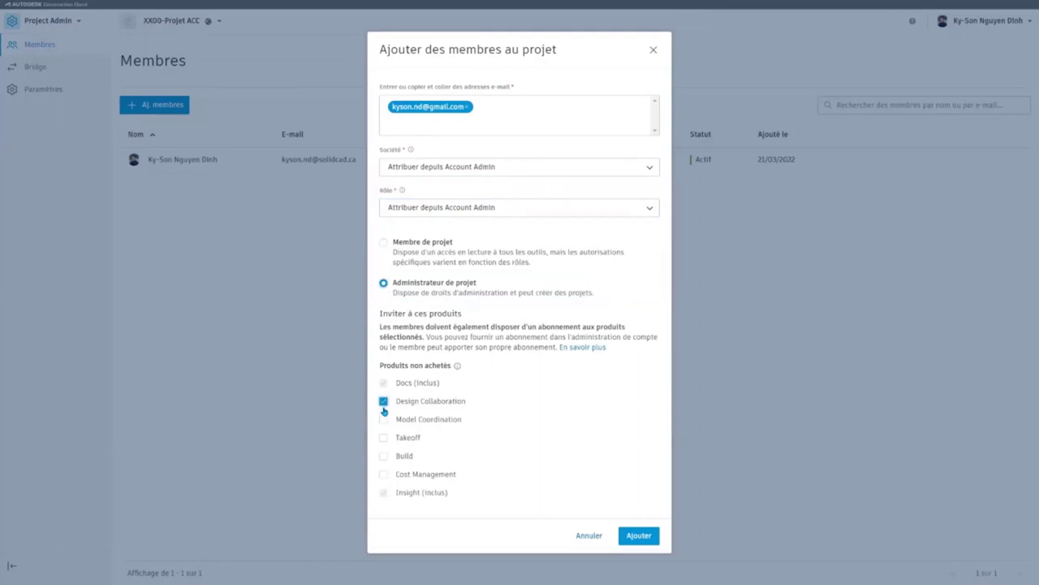
pyautogui.click(383, 419)
pyautogui.click(383, 456)
pyautogui.click(383, 438)
pyautogui.click(384, 474)
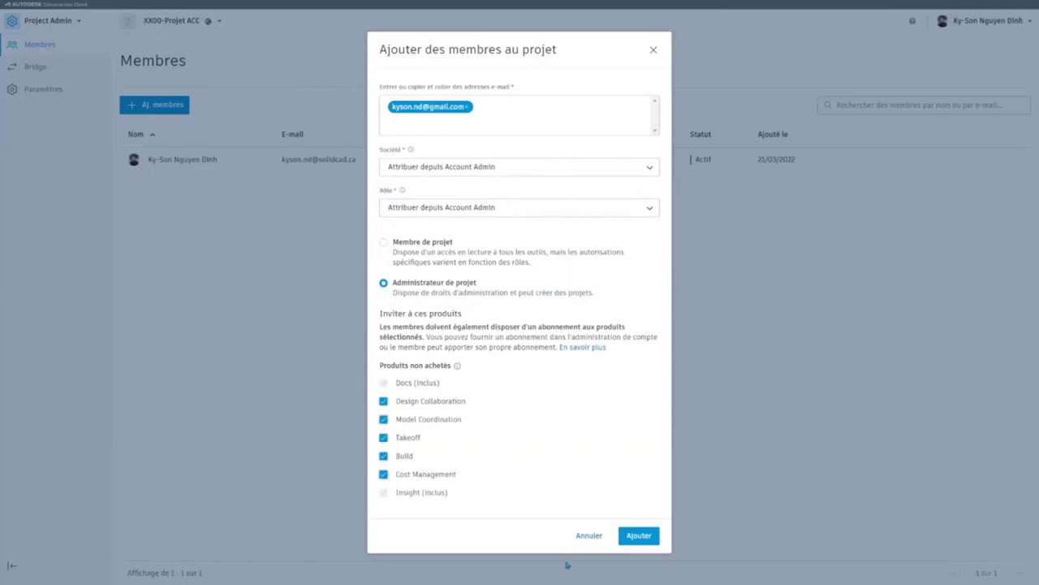
# Step: Send the invitation adding the new member to XX00-Projet ACC
pyautogui.click(639, 535)
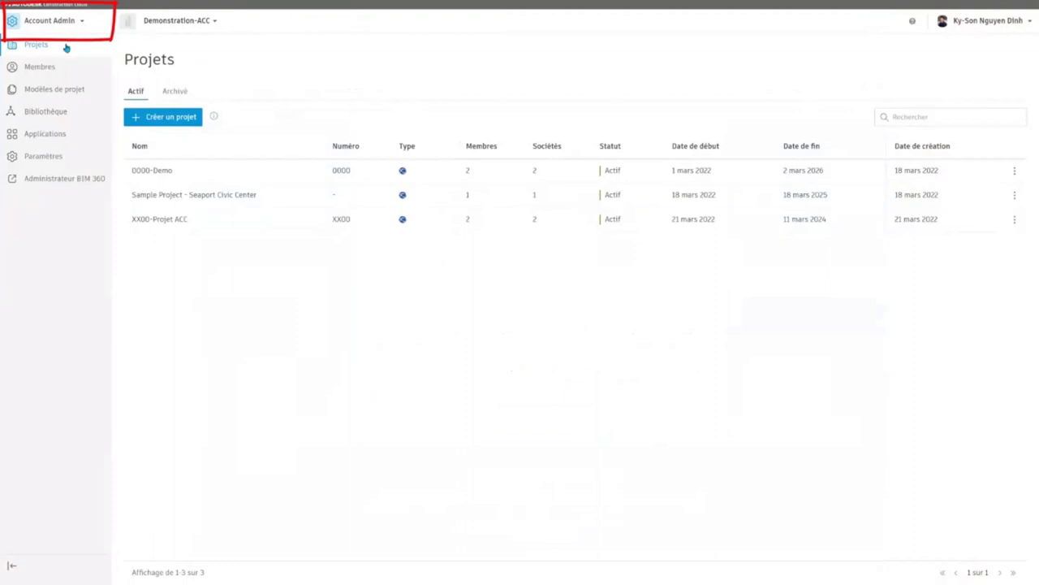
# Step: Show the Demonstration-ACC account's member list
pyautogui.click(47, 68)
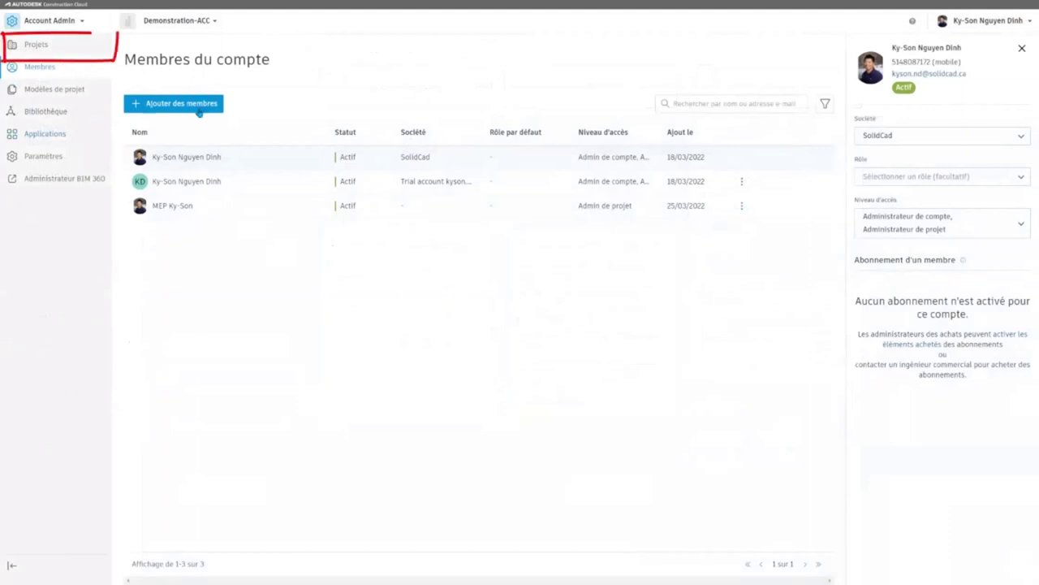
# Step: Go back to the Account Admin Projets list to see the four projects
pyautogui.click(43, 52)
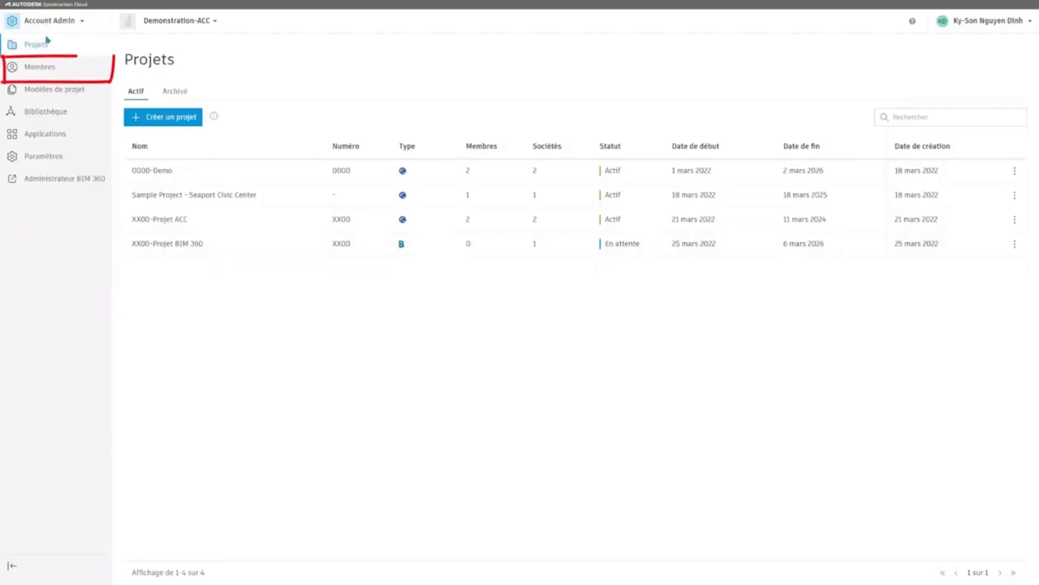
# Step: Open the Ajouter des membres de compte form from the account's Membres list
pyautogui.click(42, 67)
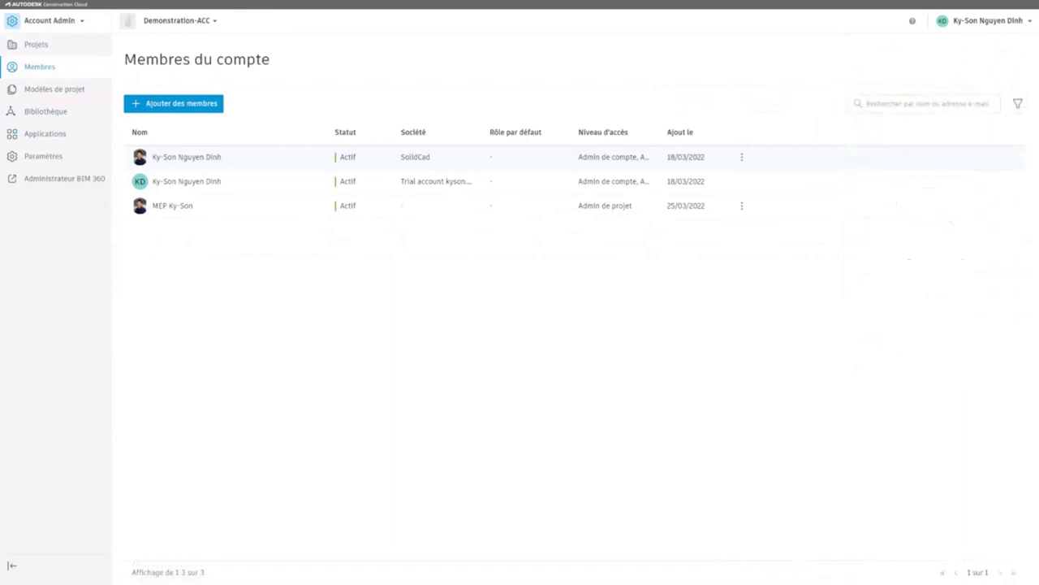
pyautogui.click(181, 103)
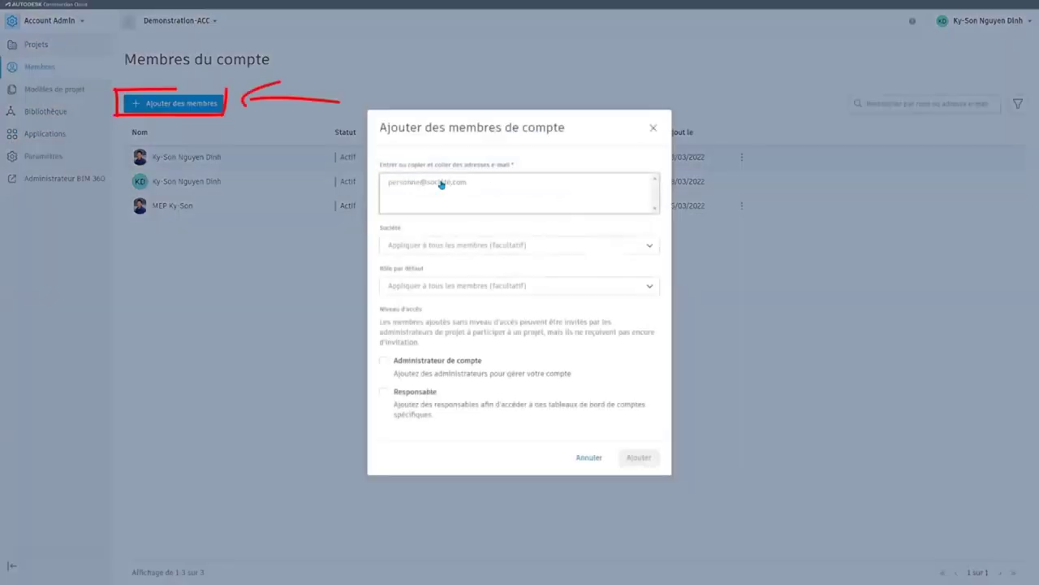
# Step: Replace the typed address with the four new members' pasted e-mails, then open the Contremaître member's actions
pyautogui.click(441, 183)
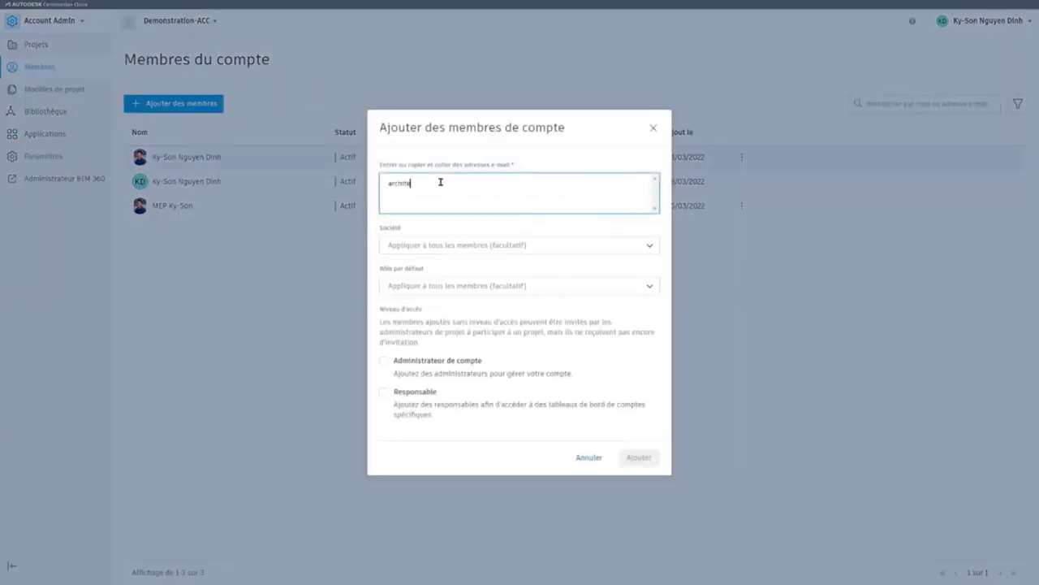
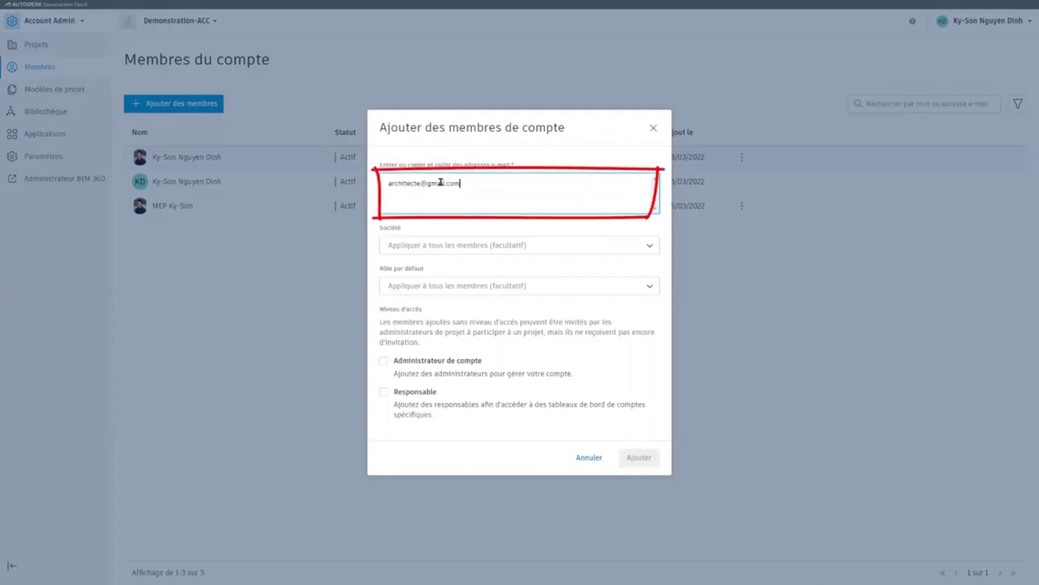
pyautogui.moveTo(474, 182); pyautogui.dragTo(367, 186)
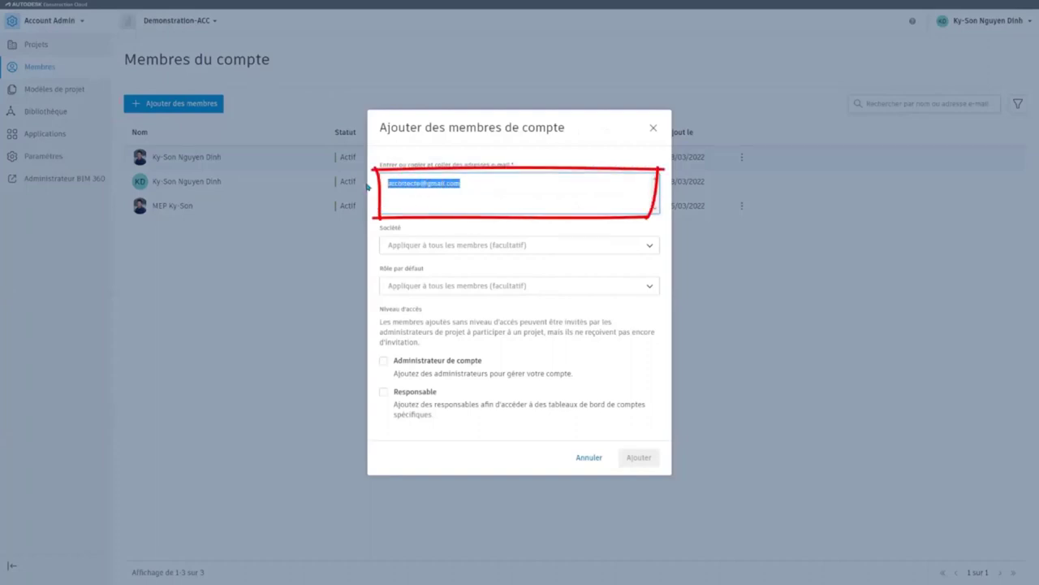
pyautogui.press('BackSpace')
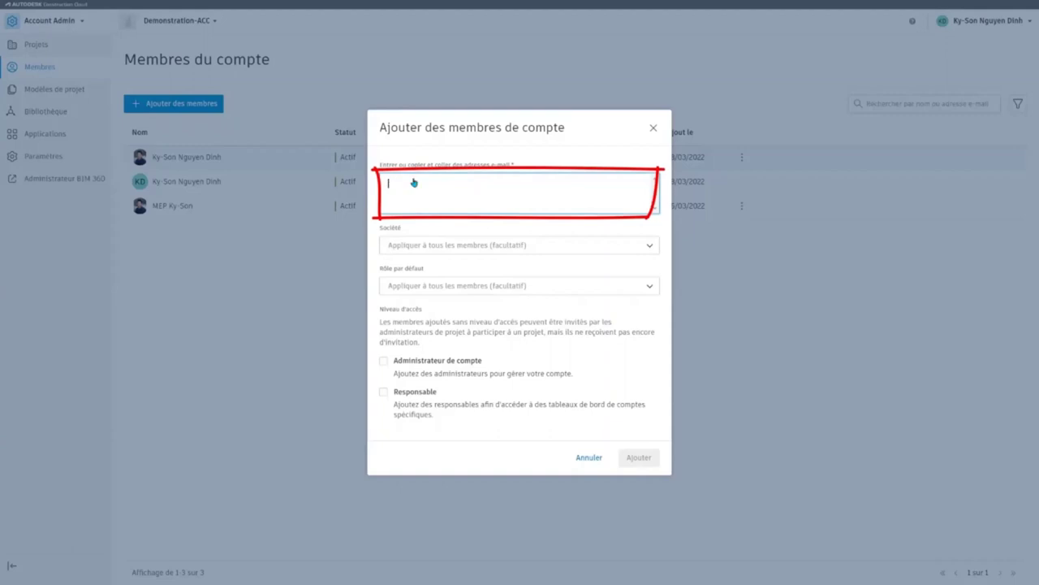
pyautogui.hotkey('ctrl', 'v')
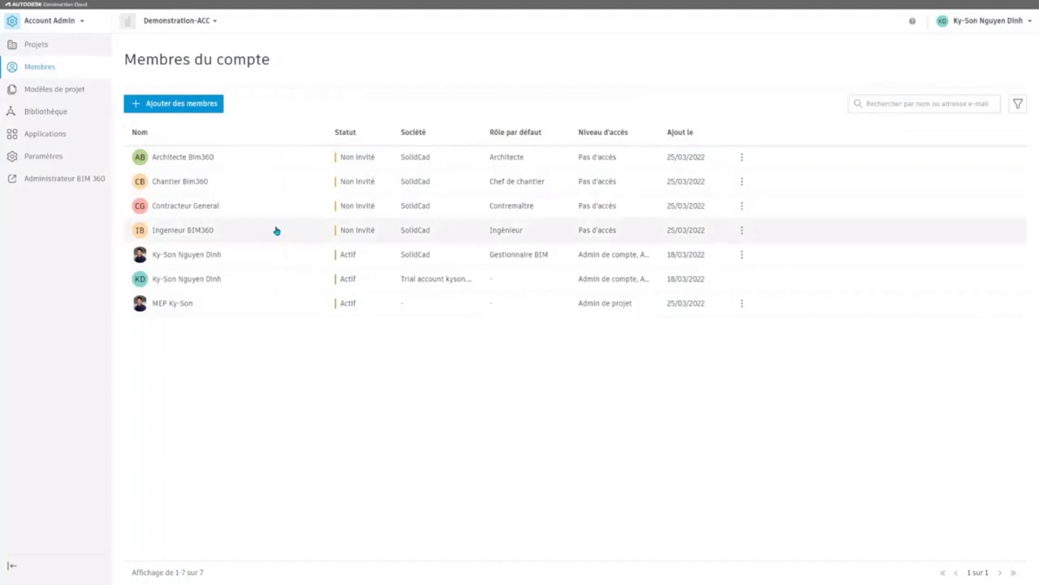
pyautogui.click(743, 209)
# Step: Remove the Contremaître member from the account and confirm with Supprimer
pyautogui.click(781, 232)
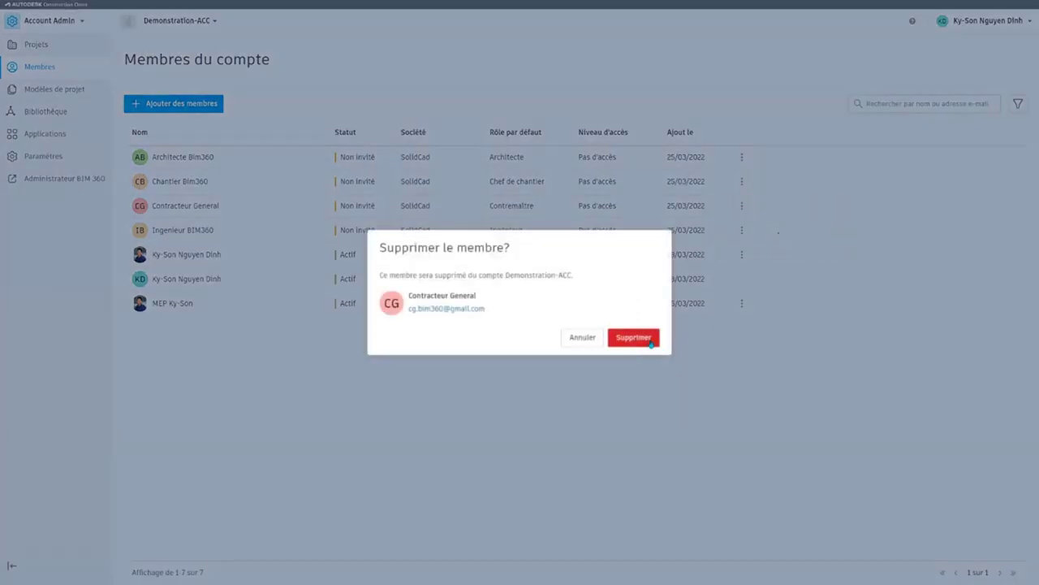
pyautogui.click(649, 338)
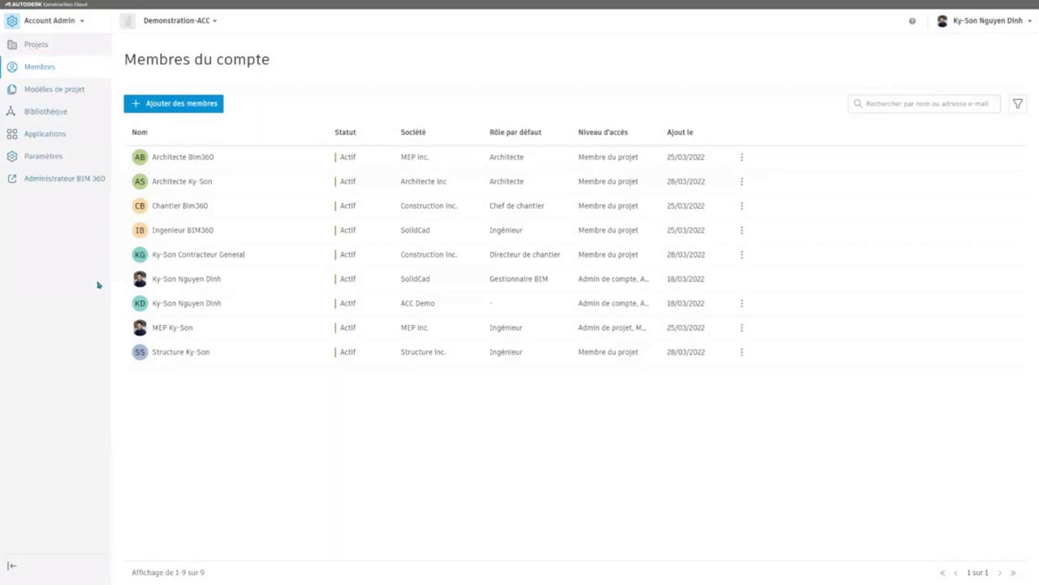
# Step: Open the BIM manager member's details panel to review it
pyautogui.click(195, 282)
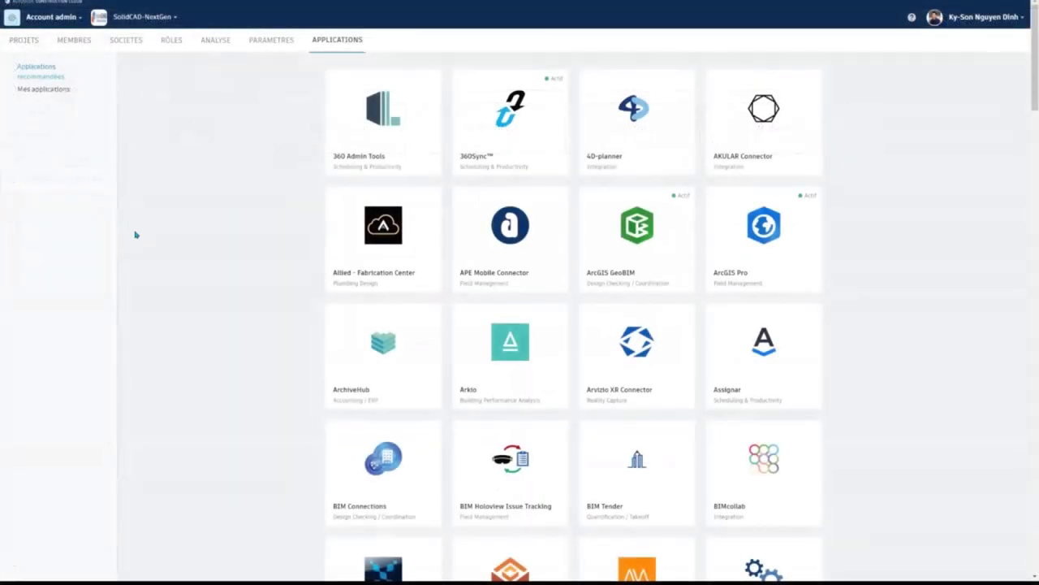
# Step: Browse the Applications catalogue and open the ArcGIS Pro app details
pyautogui.scroll(-2, 195, 267)
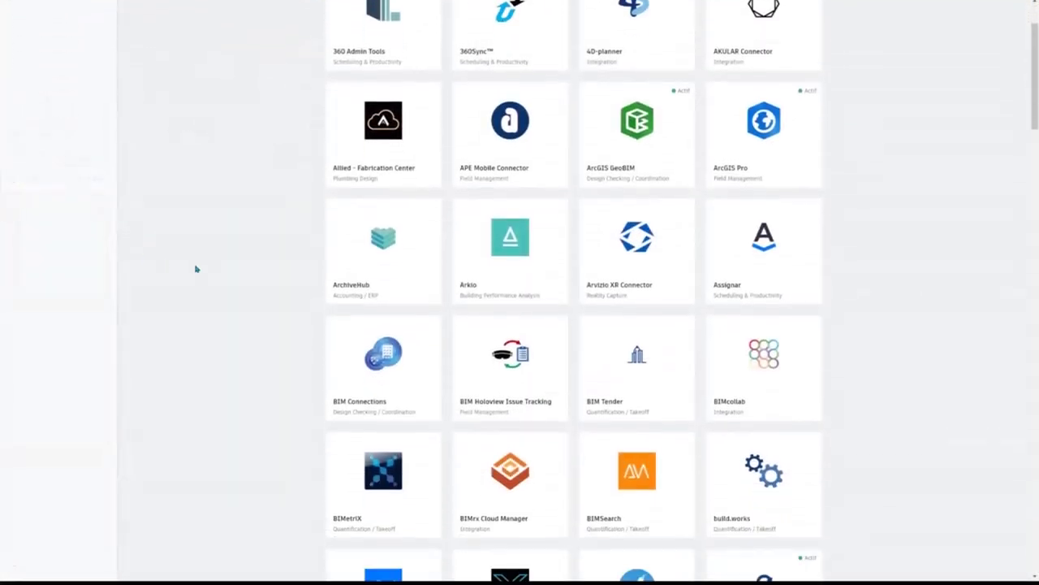
pyautogui.scroll(-3, 196, 268)
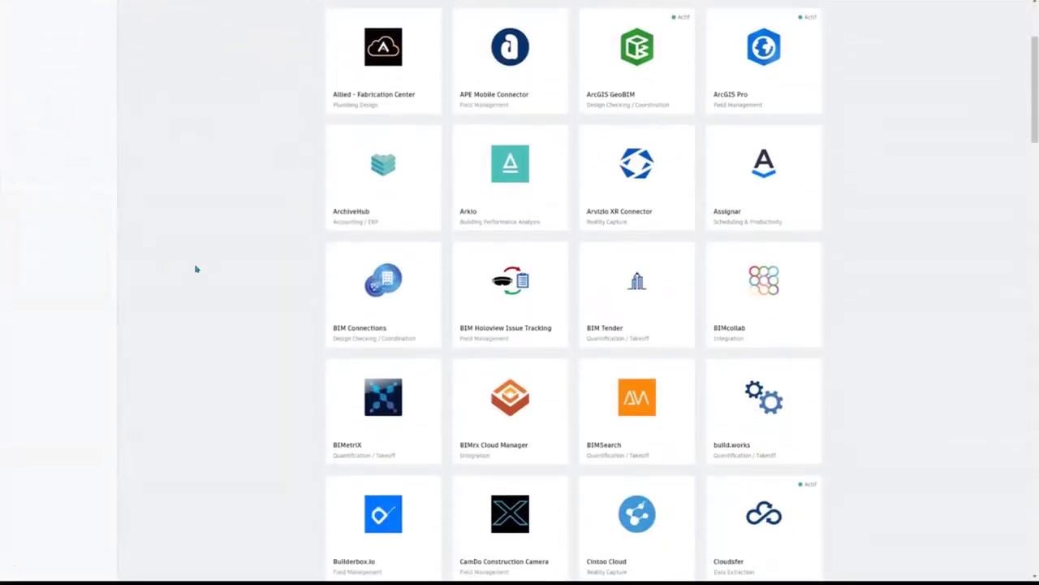
pyautogui.scroll(5, 195, 271)
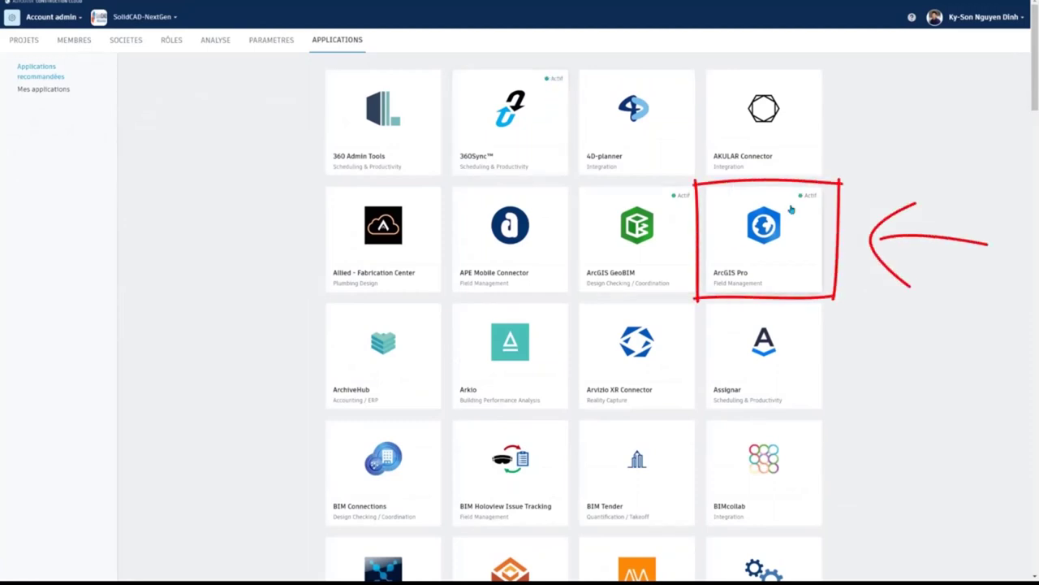
pyautogui.click(775, 256)
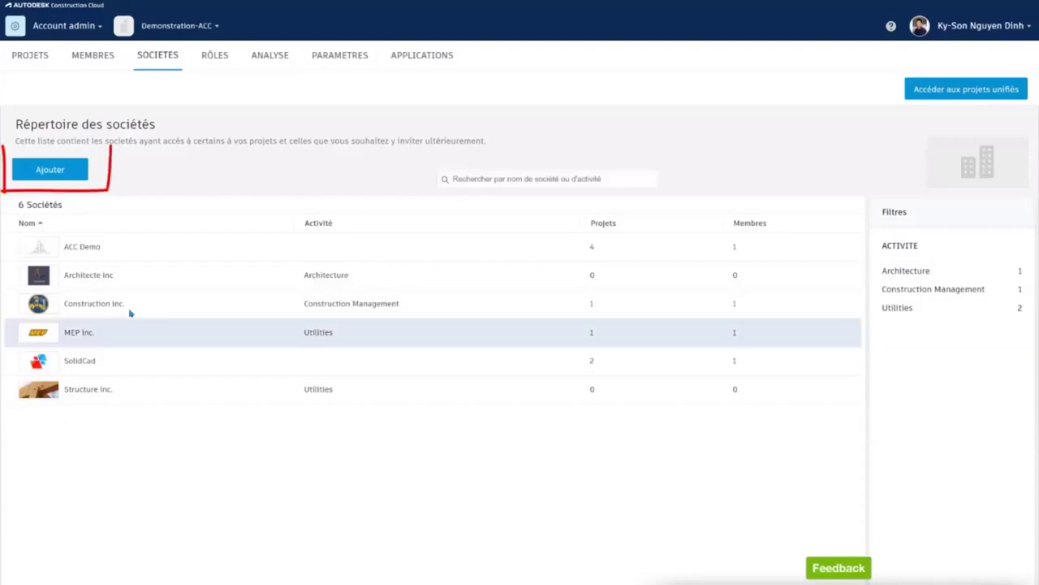
# Step: Add a new company named 'XX-Demo' with business type Architecture
pyautogui.click(57, 178)
pyautogui.click(323, 175)
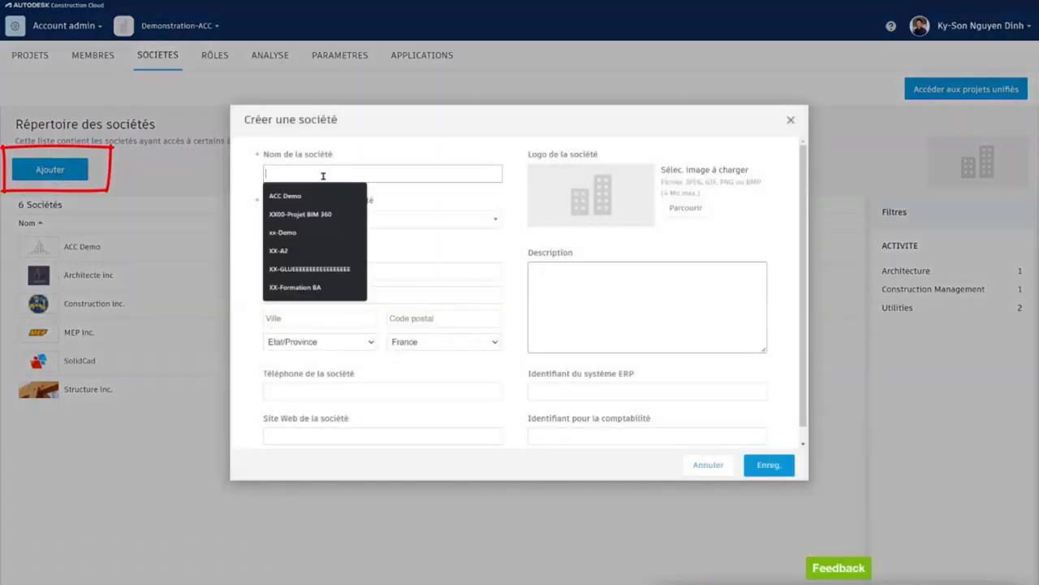
pyautogui.write('XX-DE')
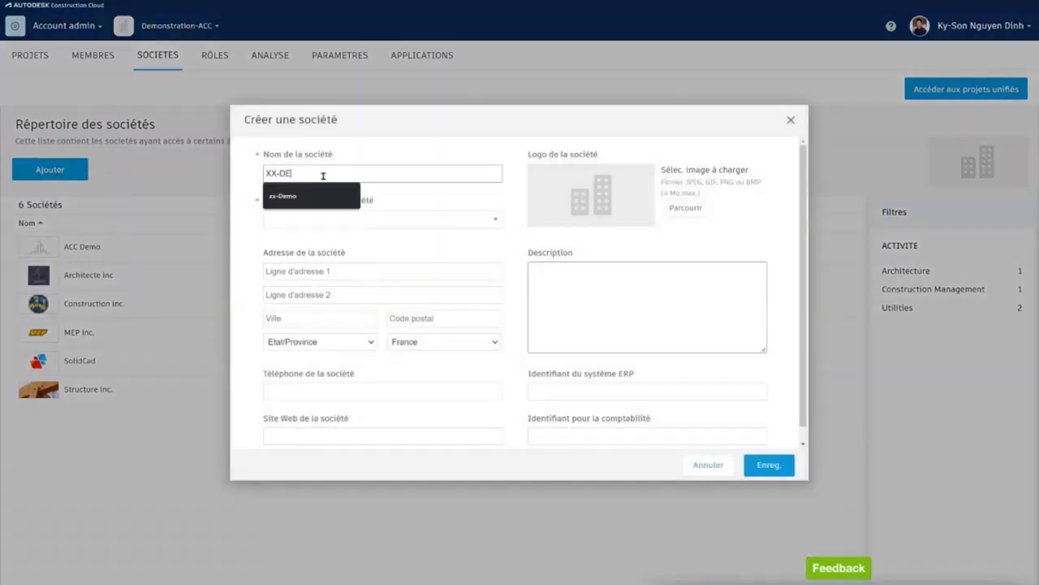
pyautogui.write('mo')
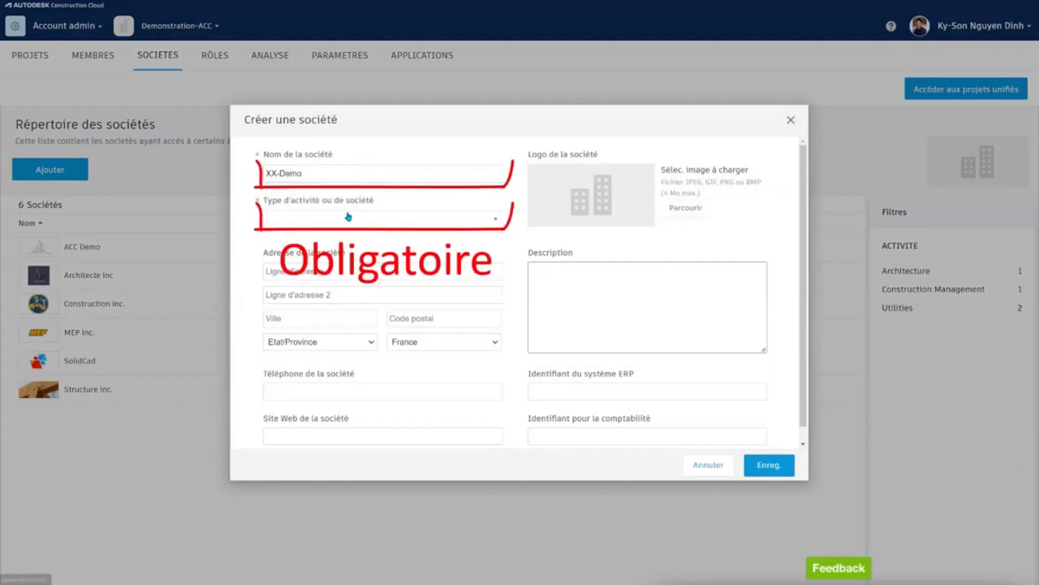
pyautogui.click(381, 217)
pyautogui.click(326, 261)
# Step: Set the company's location to Canada, Québec, and use the DEMO image as its logo
pyautogui.click(468, 343)
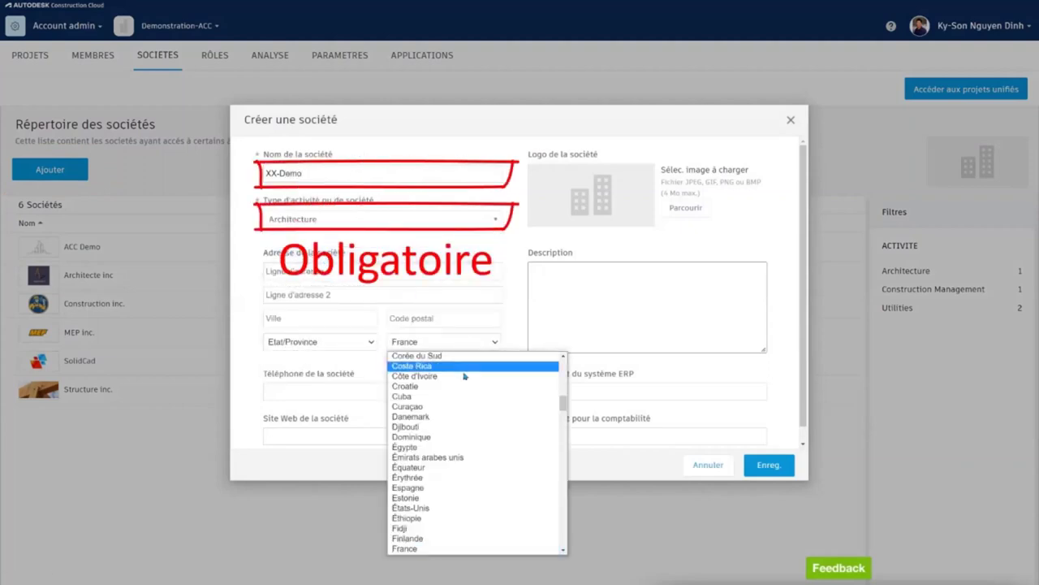
pyautogui.scroll(15, 465, 396)
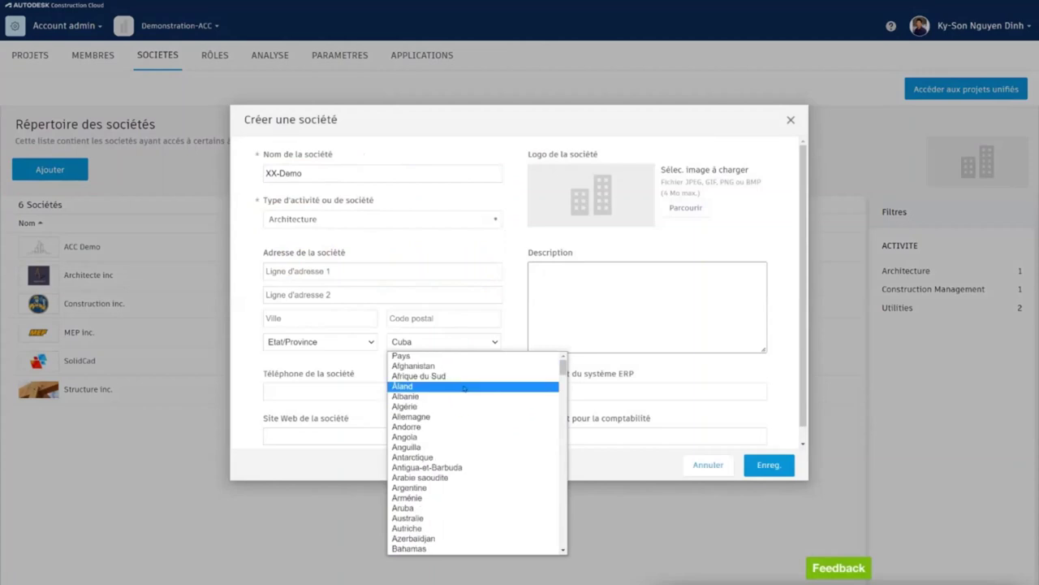
pyautogui.press('c')
pyautogui.scroll(-3, 458, 431)
pyautogui.click(450, 468)
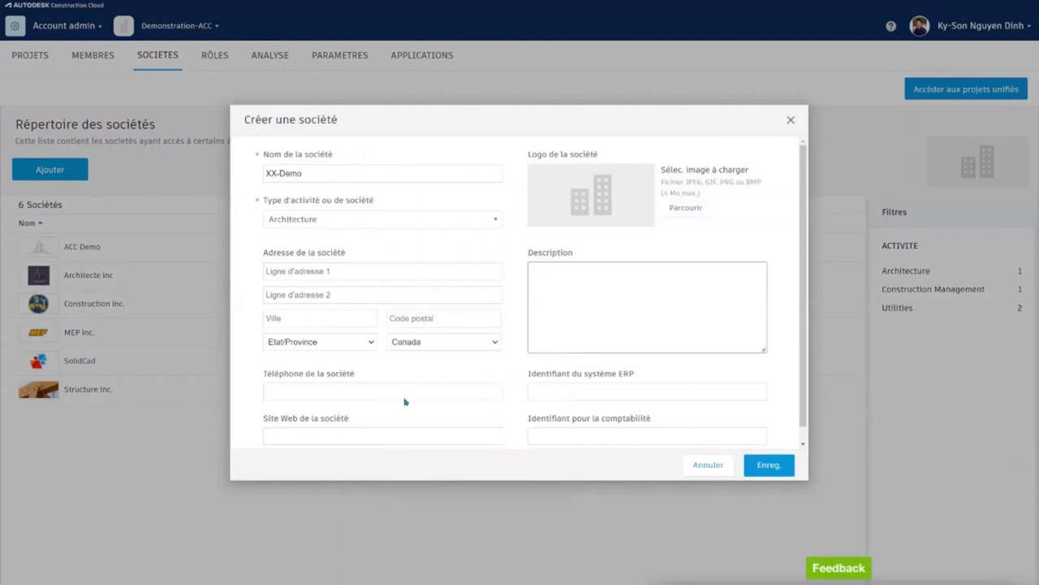
pyautogui.click(365, 348)
pyautogui.press('q')
pyautogui.click(346, 439)
pyautogui.click(686, 208)
pyautogui.doubleClick(540, 77)
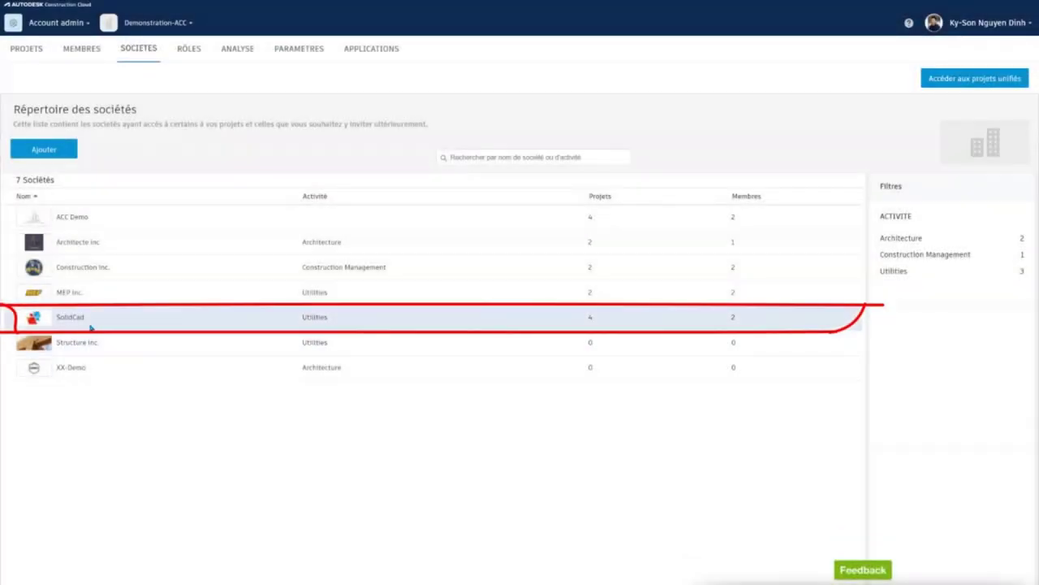
# Step: Open the SolidCad company profile and review the projects it takes part in
pyautogui.click(91, 325)
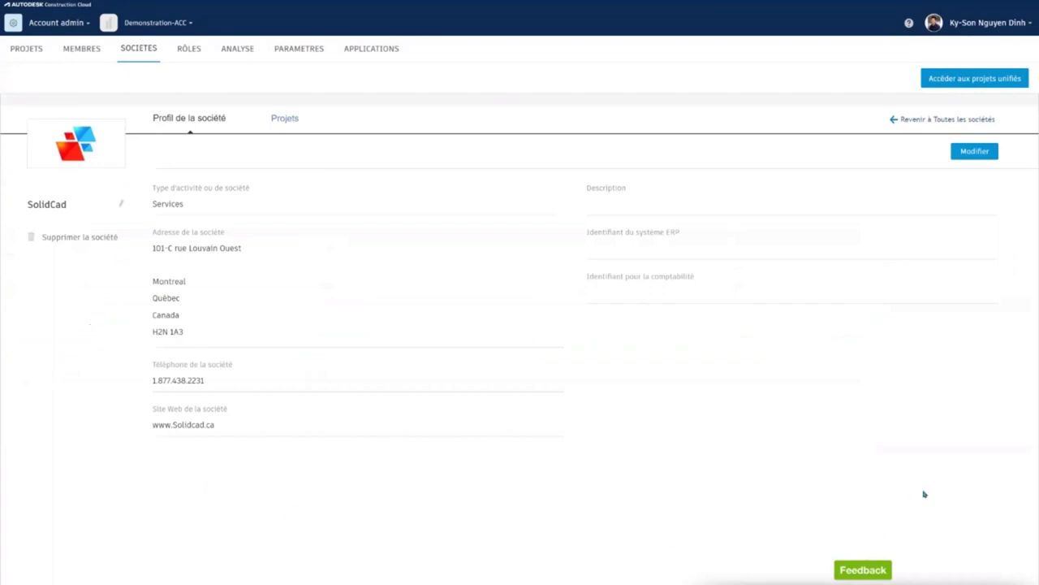
pyautogui.click(286, 121)
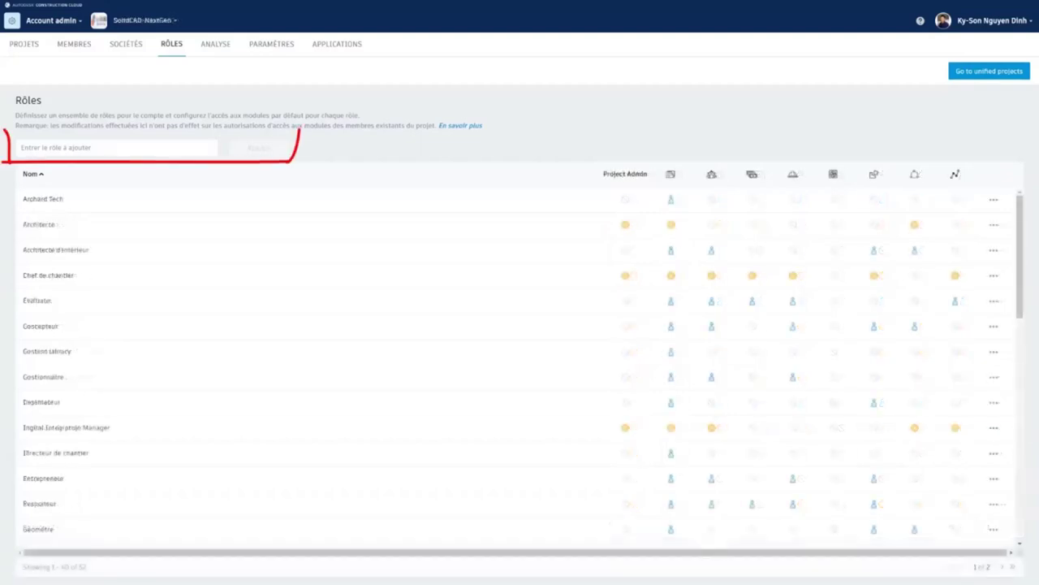
# Step: Create a new account role named 'Ingénieur MEP'
pyautogui.click(64, 146)
pyautogui.write('Ingénieur MEP')
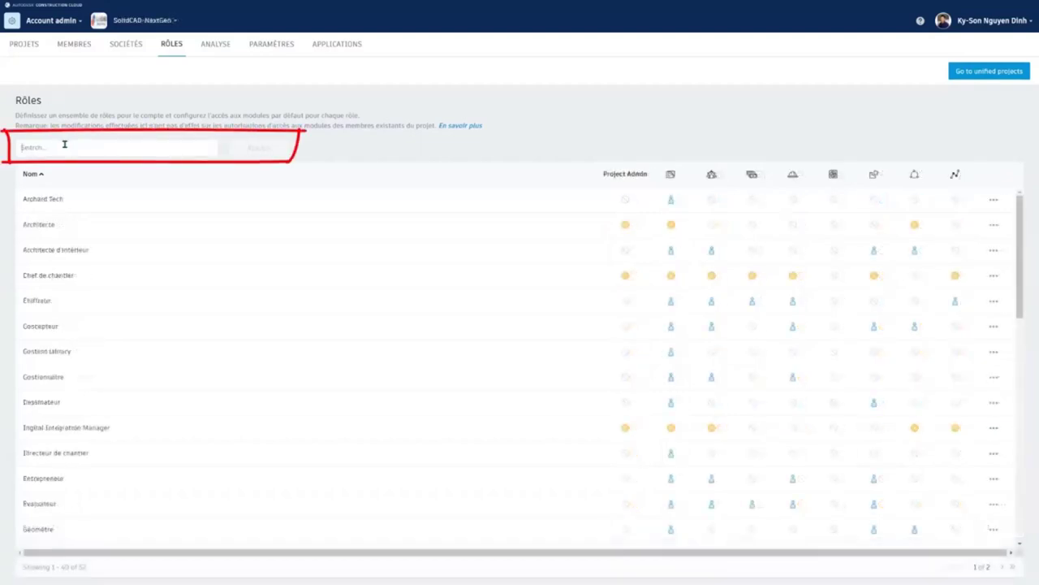
pyautogui.click(73, 168)
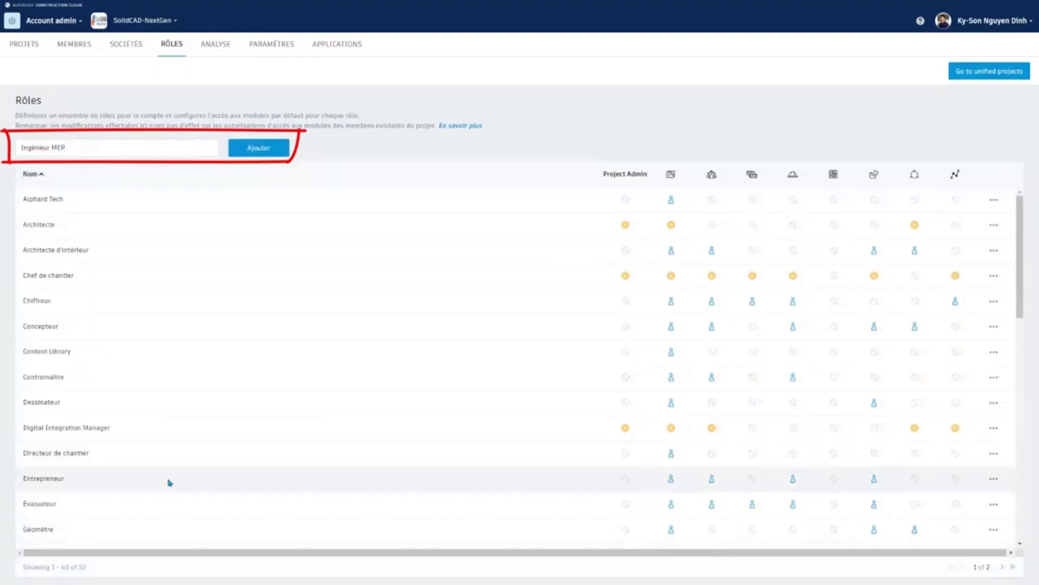
pyautogui.click(256, 151)
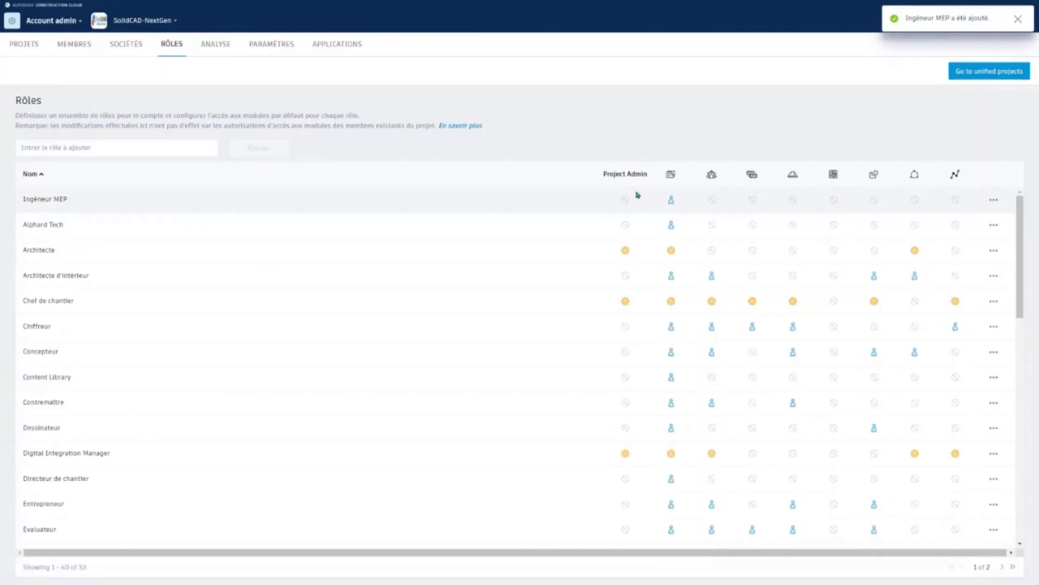
# Step: Grant the Ingénieur MEP role Membre access in four module columns
pyautogui.click(712, 198)
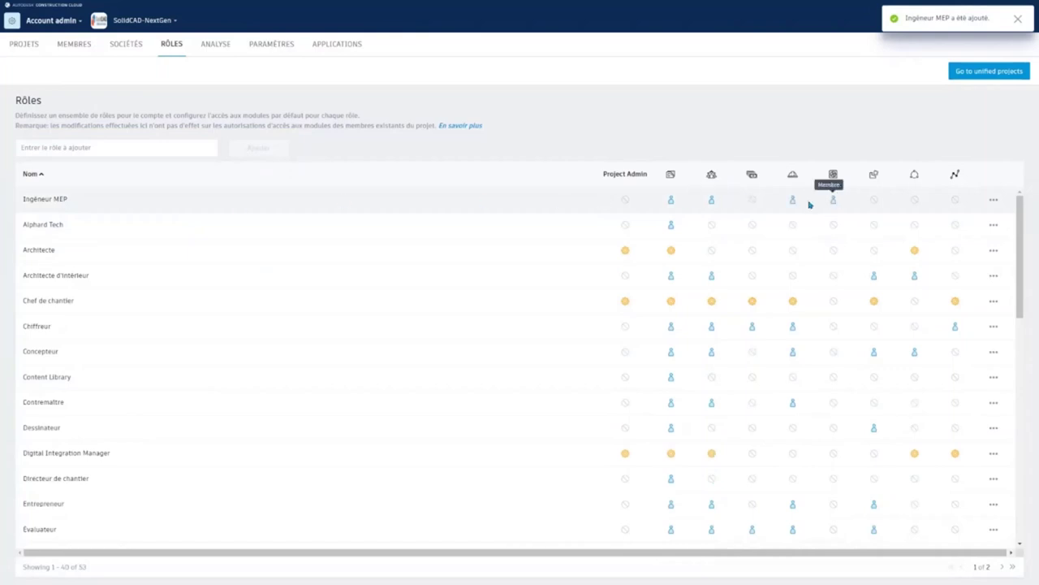
pyautogui.click(874, 199)
pyautogui.click(833, 200)
pyautogui.click(793, 200)
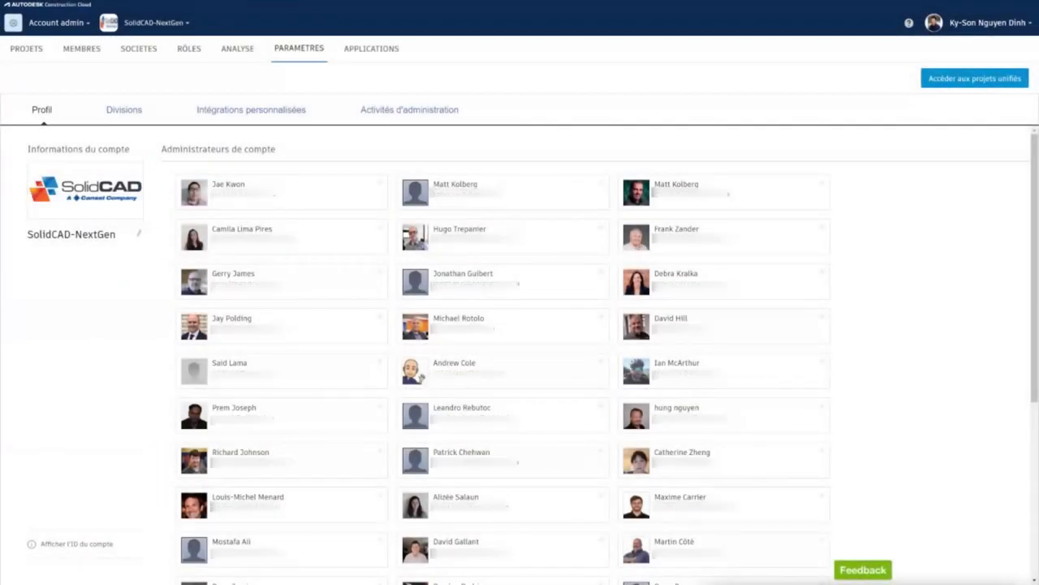
# Step: Keep the account name unchanged, reveal the account ID, and view Divisions and custom integrations
pyautogui.click(138, 236)
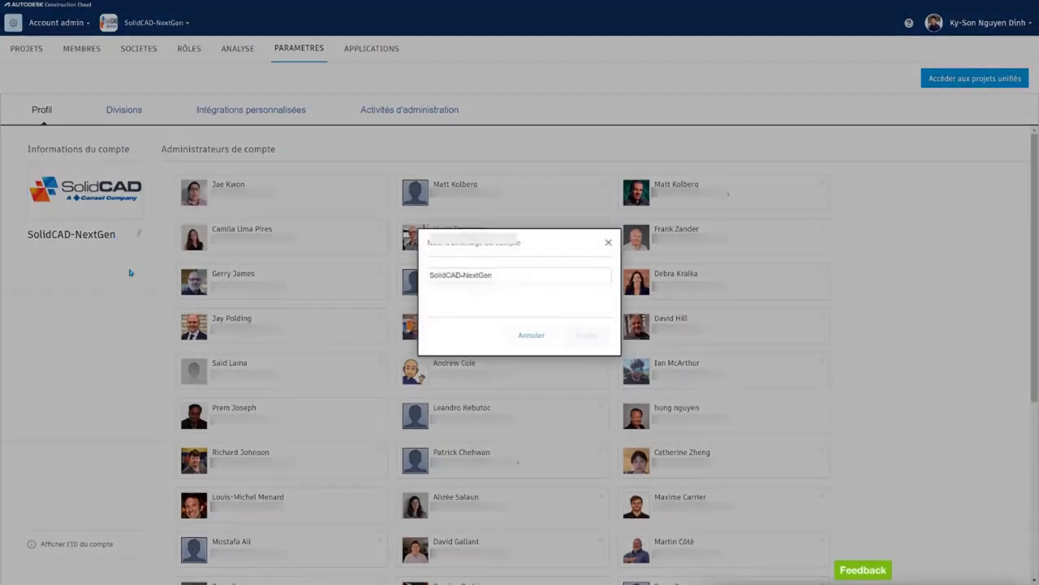
pyautogui.click(531, 335)
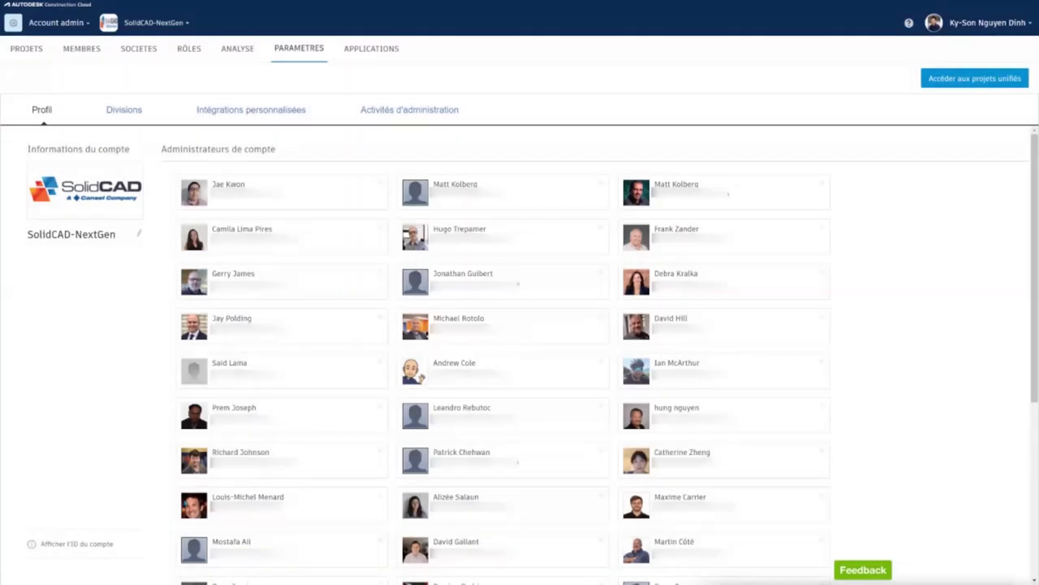
pyautogui.click(61, 549)
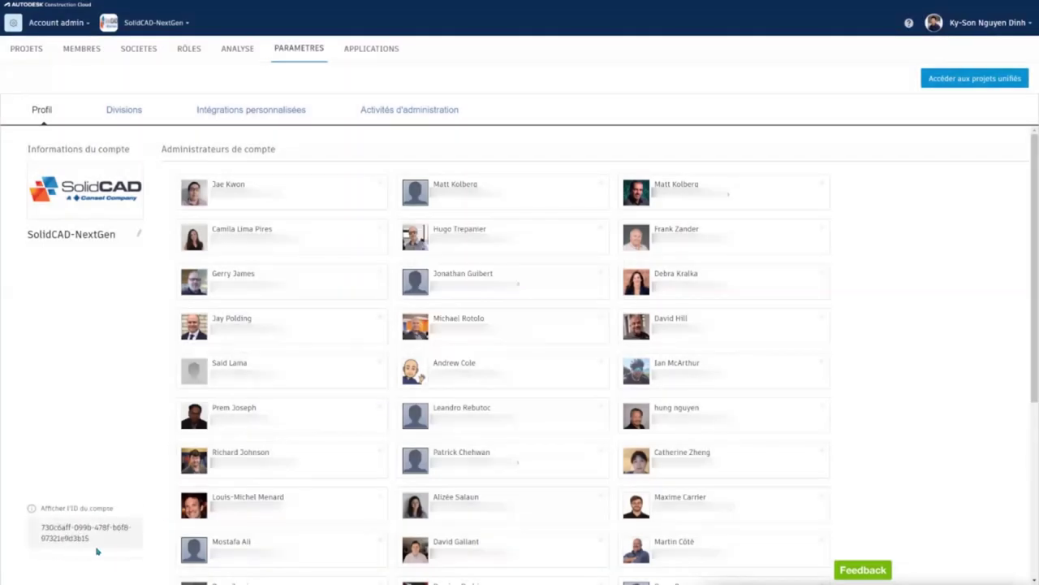
pyautogui.click(125, 114)
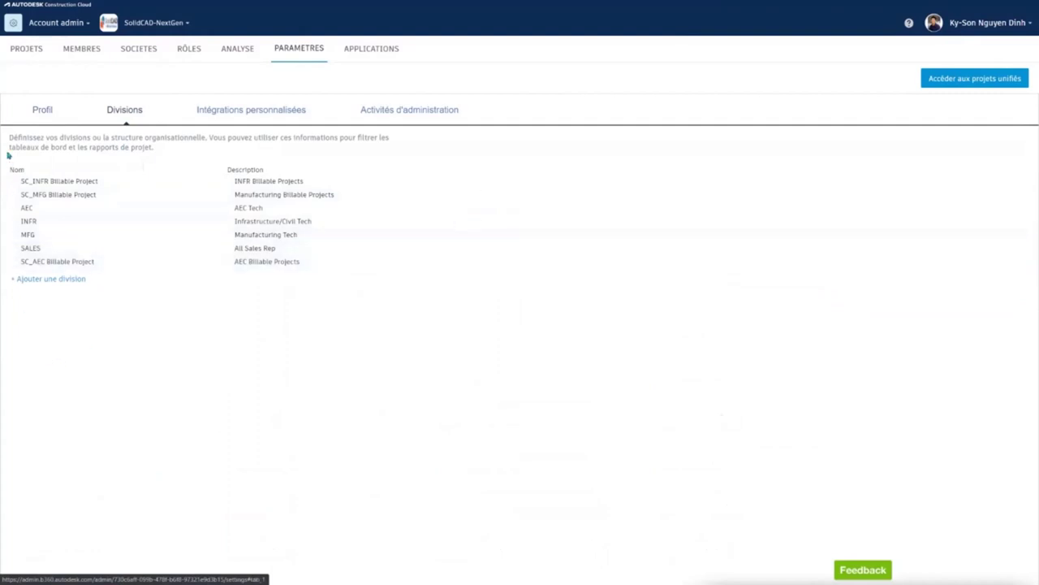
pyautogui.click(221, 111)
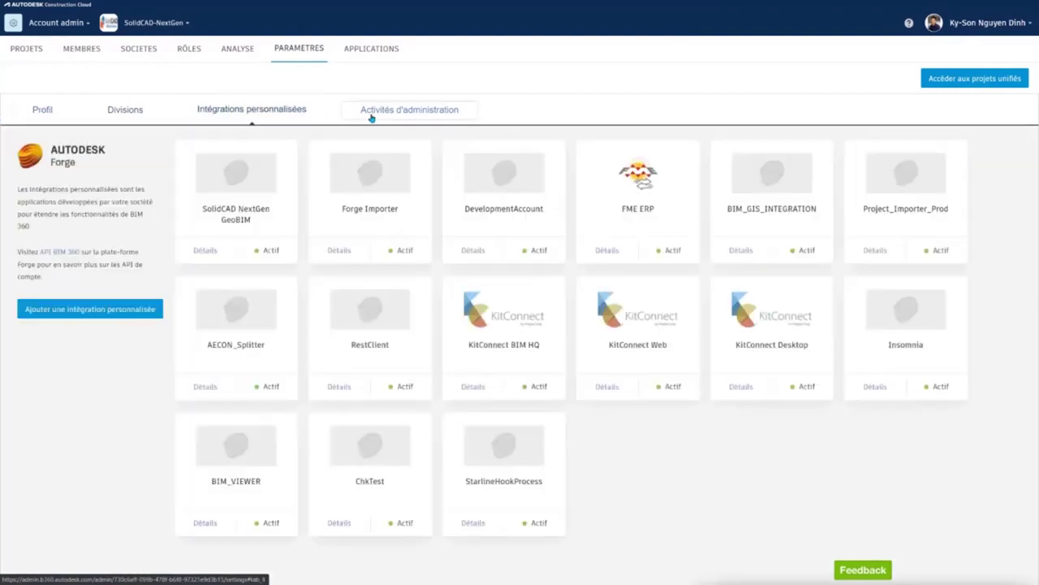
# Step: Review the Activités d'administration activity log
pyautogui.click(397, 113)
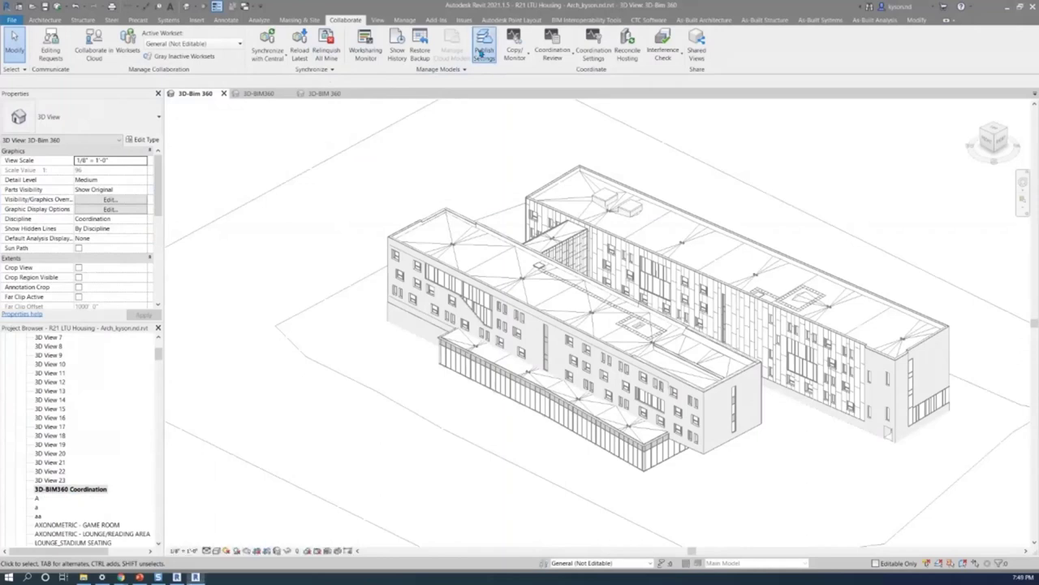
# Step: Check the COORDINATION publish set holds the NAVISWORKS - ARCH - COORDINATION view, then save
pyautogui.click(481, 51)
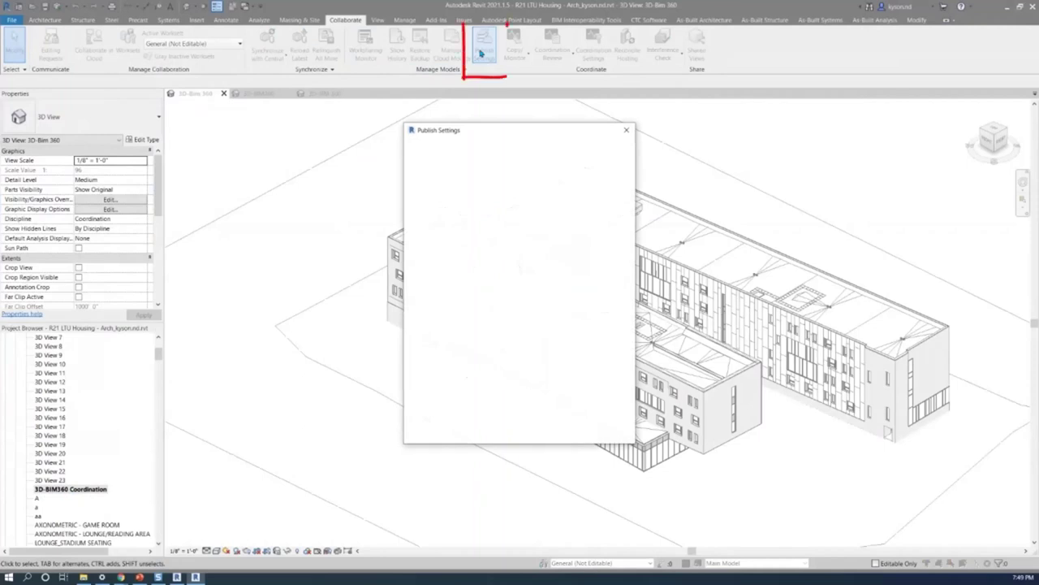
pyautogui.click(466, 204)
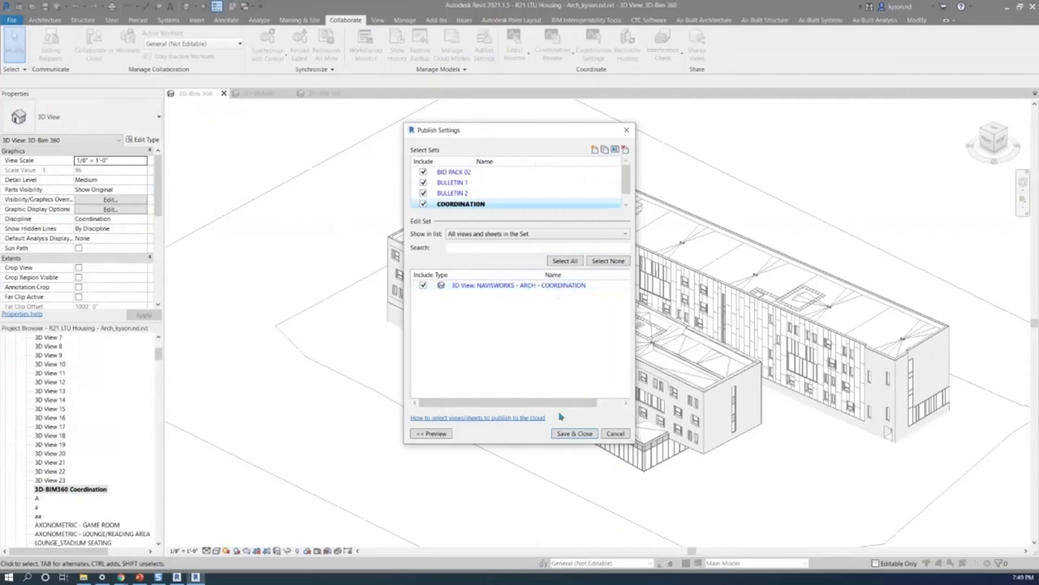
pyautogui.click(574, 433)
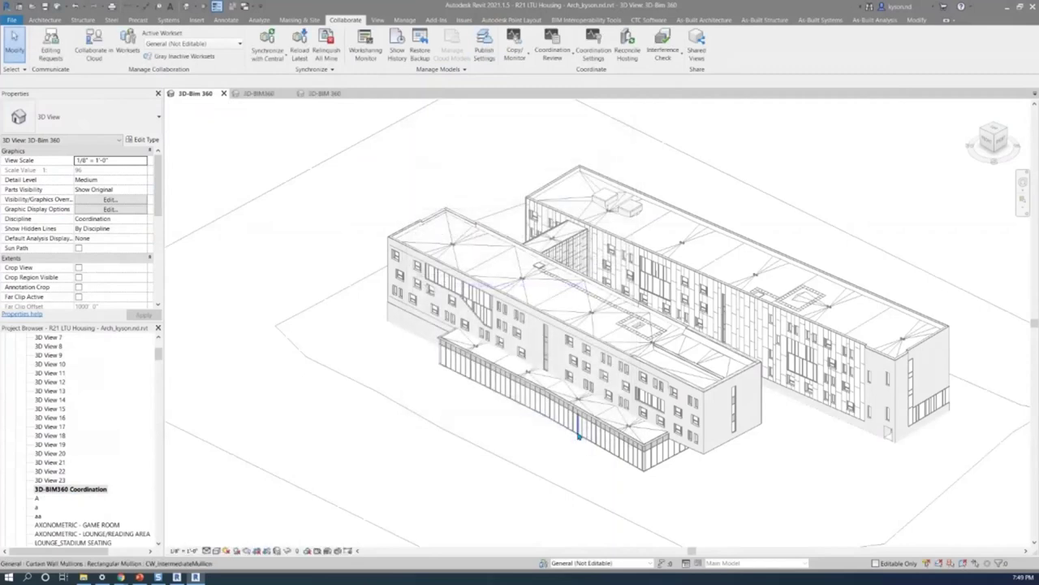
# Step: Start cloud collaboration and open the XX00-Projet ACC project in the trial hub
pyautogui.click(96, 59)
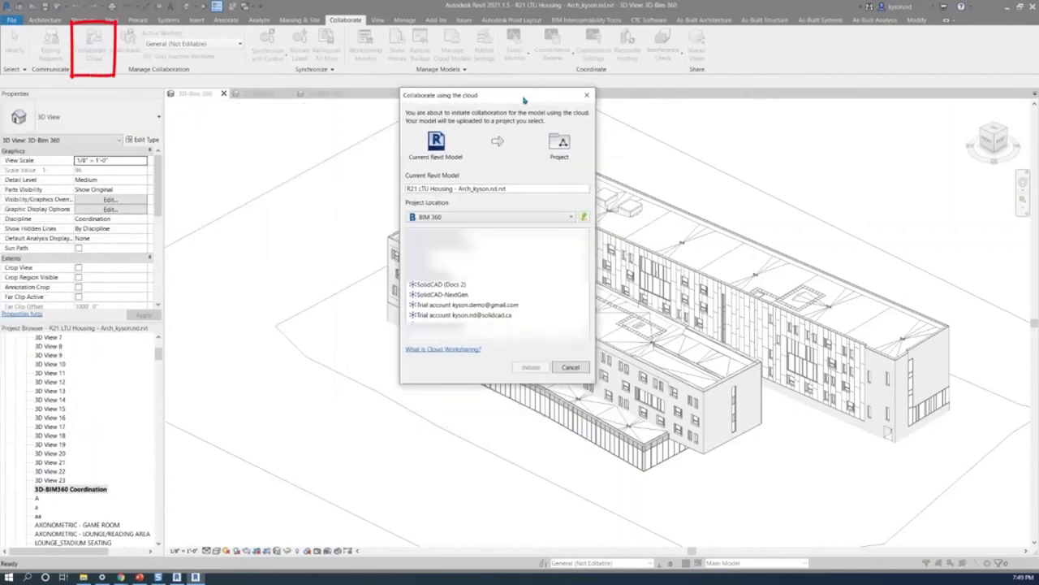
pyautogui.moveTo(525, 99); pyautogui.dragTo(525, 104)
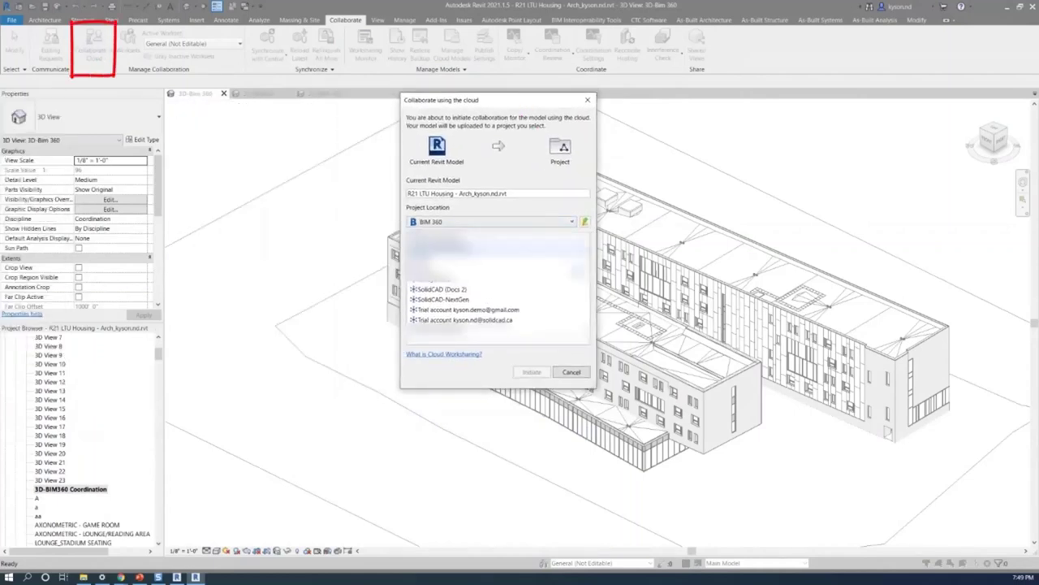
pyautogui.click(513, 311)
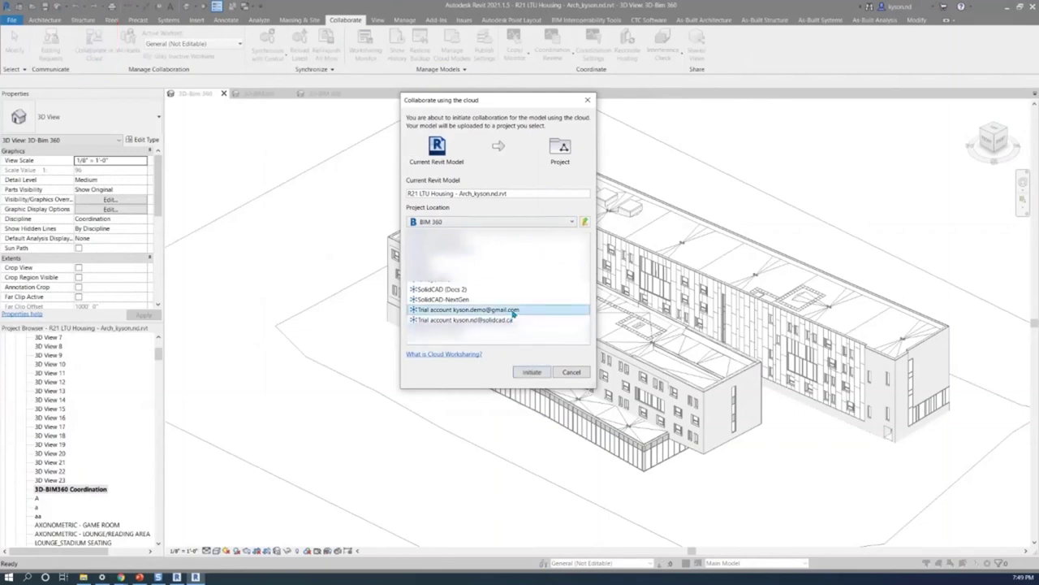
pyautogui.doubleClick(513, 311)
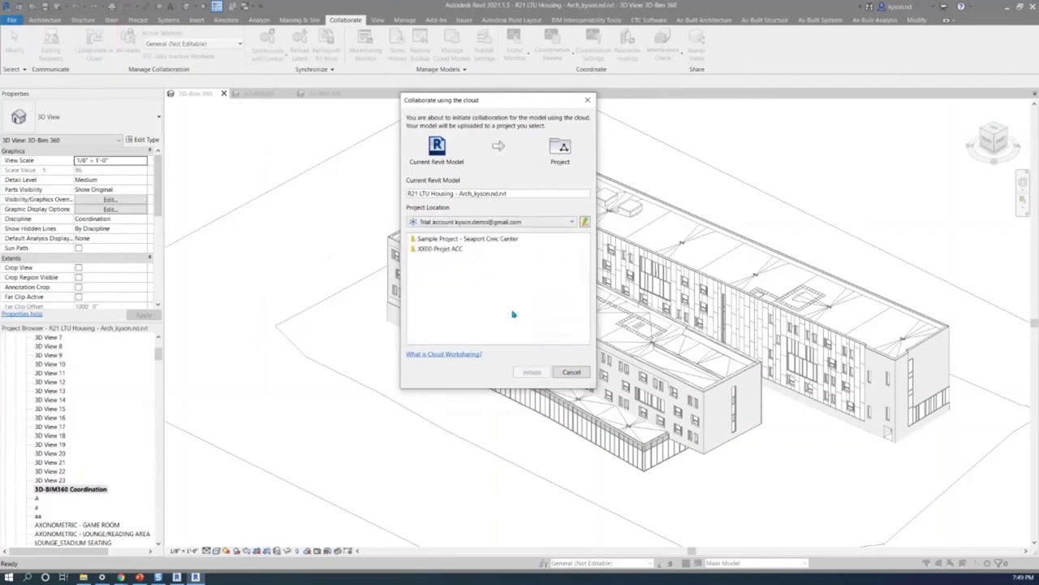
pyautogui.click(443, 250)
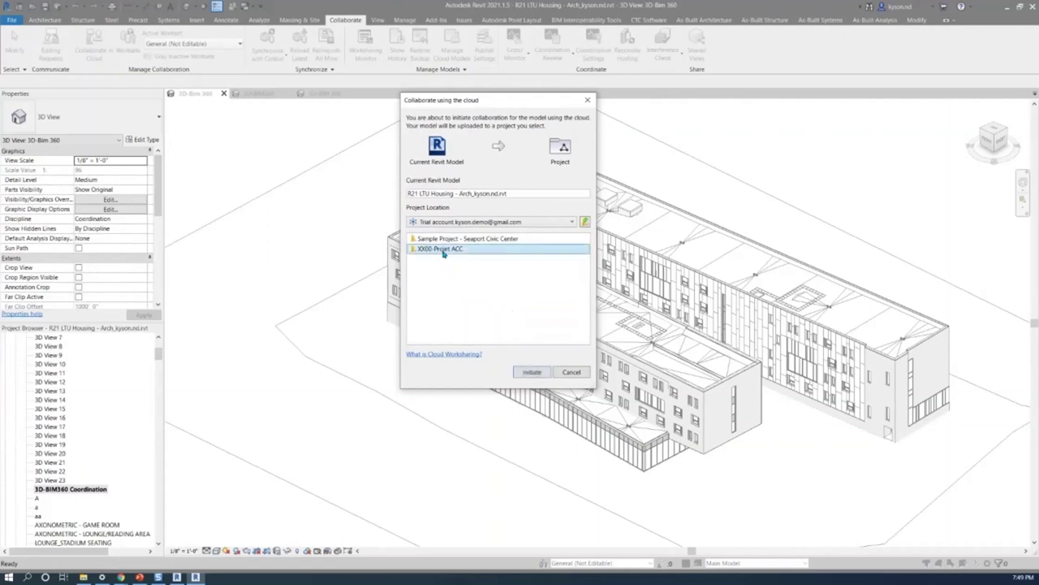
pyautogui.doubleClick(443, 249)
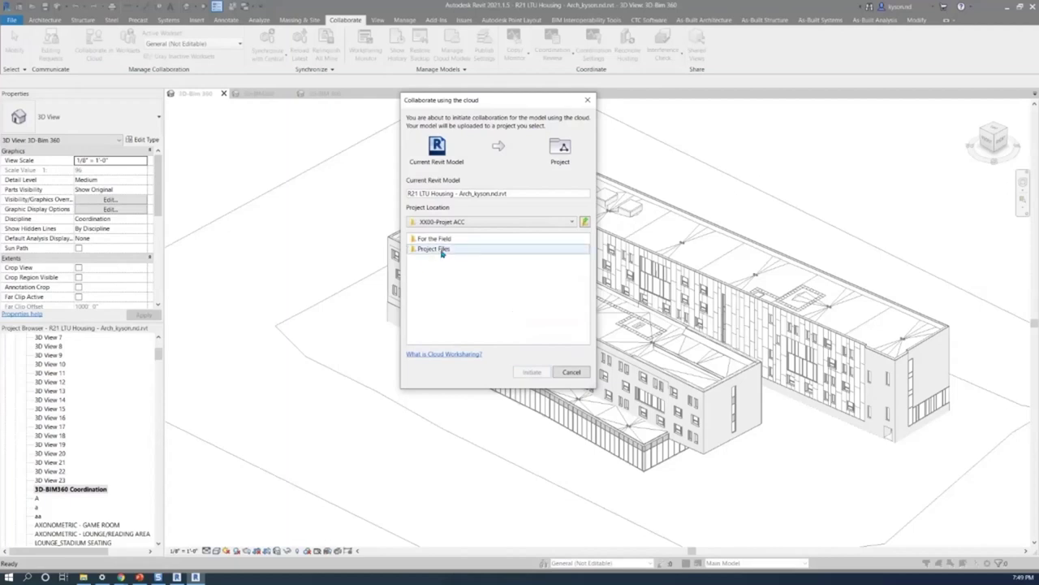
# Step: Target Project Files > ZZ-Architecture and shorten the model name to 'R21 LTU Housing - Arch'
pyautogui.click(441, 250)
pyautogui.doubleClick(441, 250)
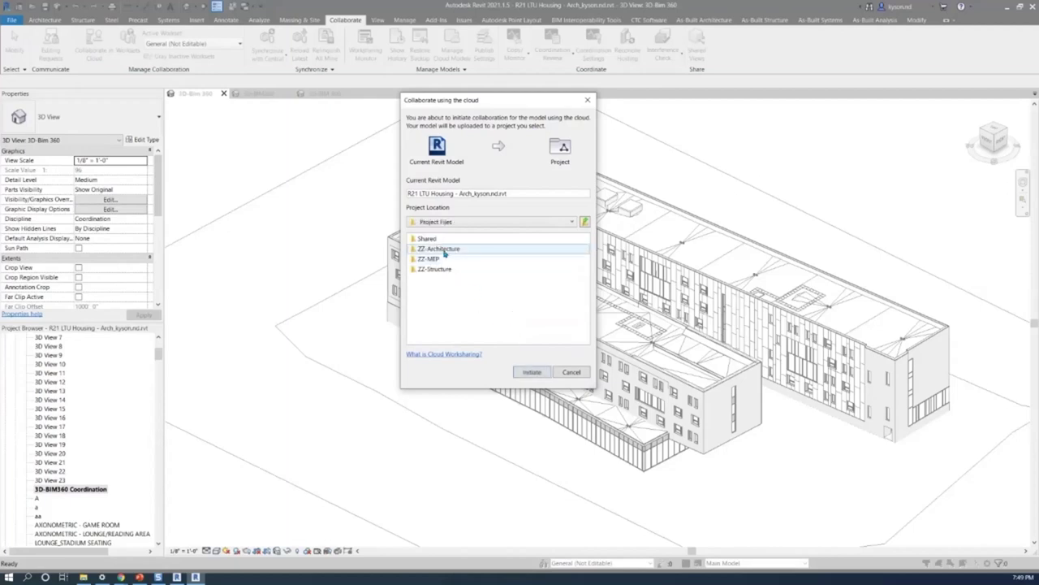
pyautogui.click(444, 251)
pyautogui.doubleClick(445, 251)
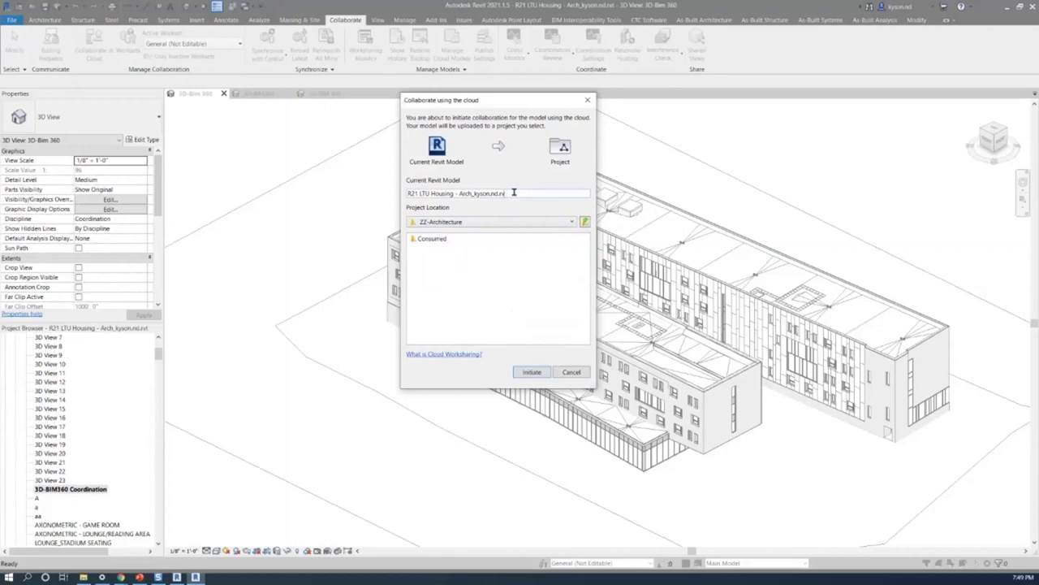
pyautogui.press('BackSpace')
pyautogui.press('BackSpace')
pyautogui.press('BackSpace')
pyautogui.press('BackSpace')
pyautogui.press('BackSpace')
pyautogui.press('BackSpace')
pyautogui.press('BackSpace')
pyautogui.press('BackSpace')
pyautogui.press('BackSpace')
pyautogui.press('BackSpace')
pyautogui.press('BackSpace')
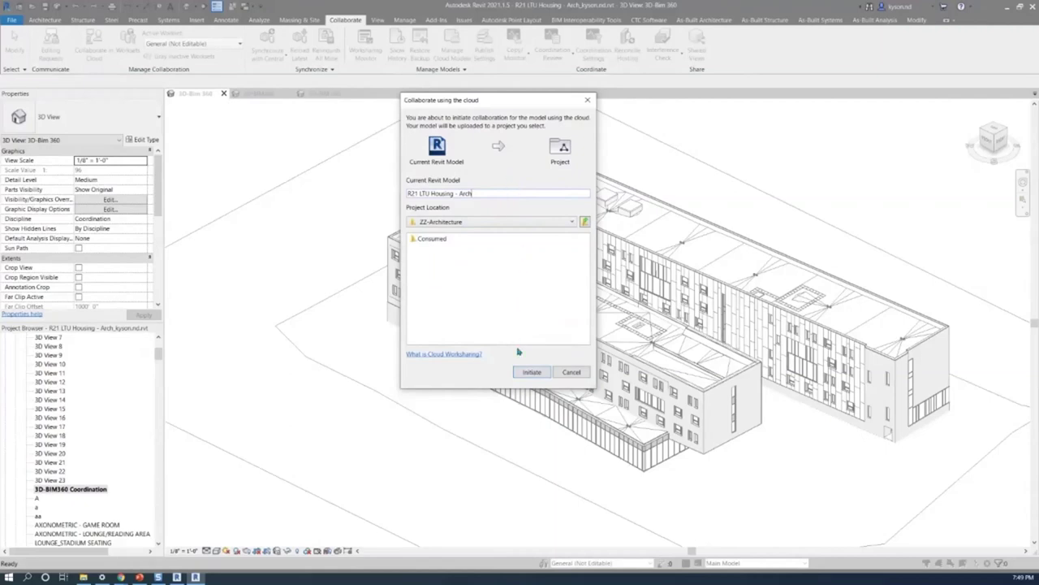